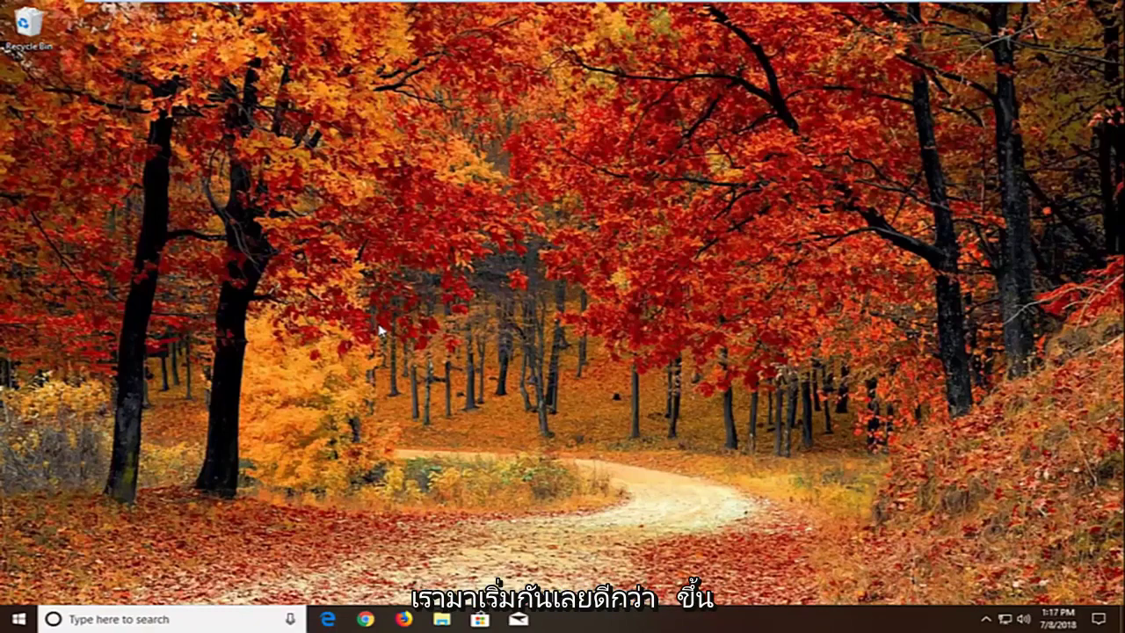
- Search the Start menu for 'services' and launch the Services desktop app
left_click(16, 619)
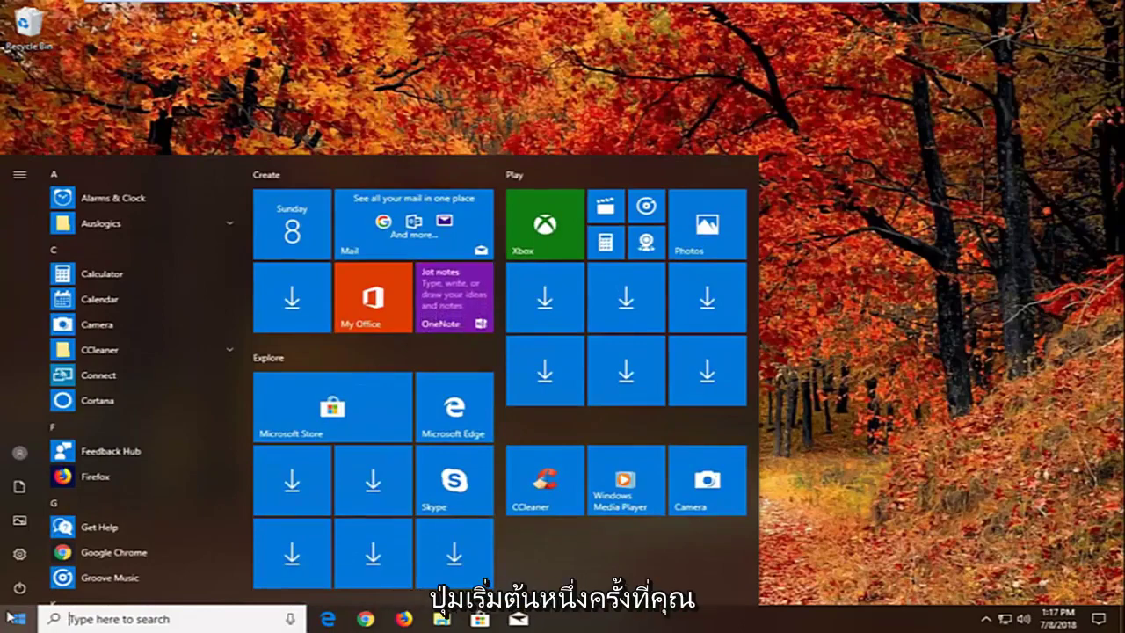
type("serv")
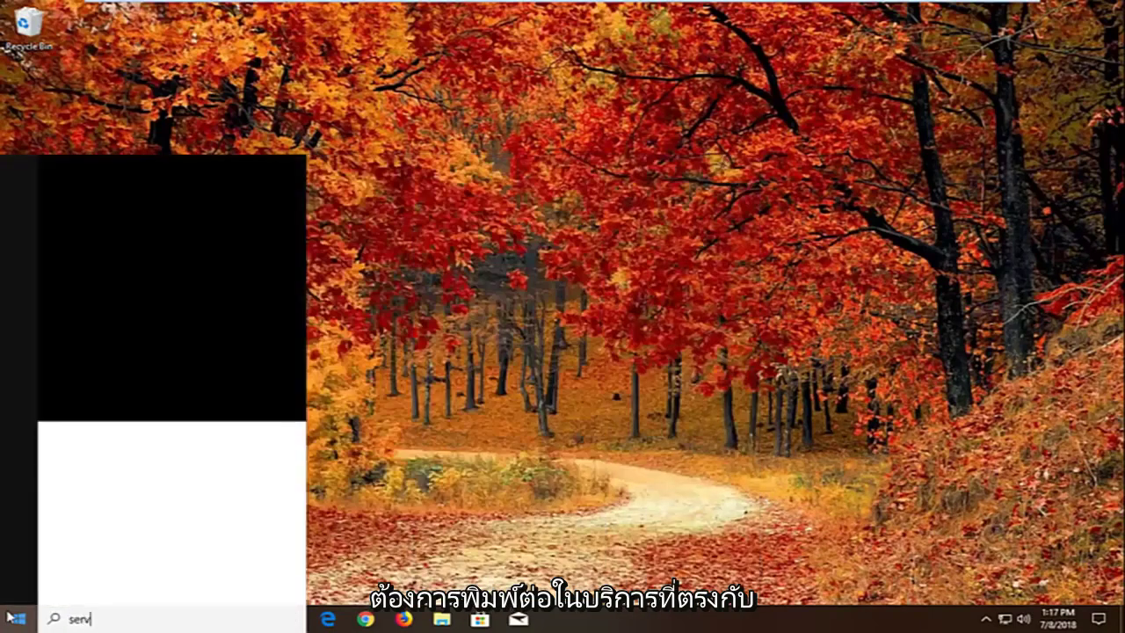
type("ices")
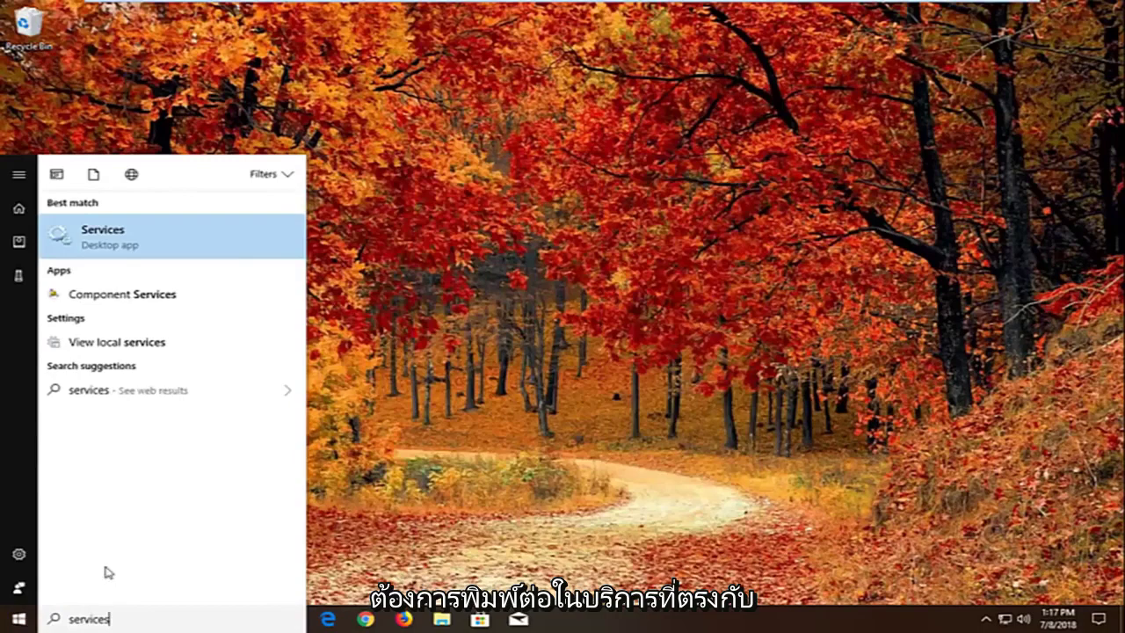
left_click(107, 245)
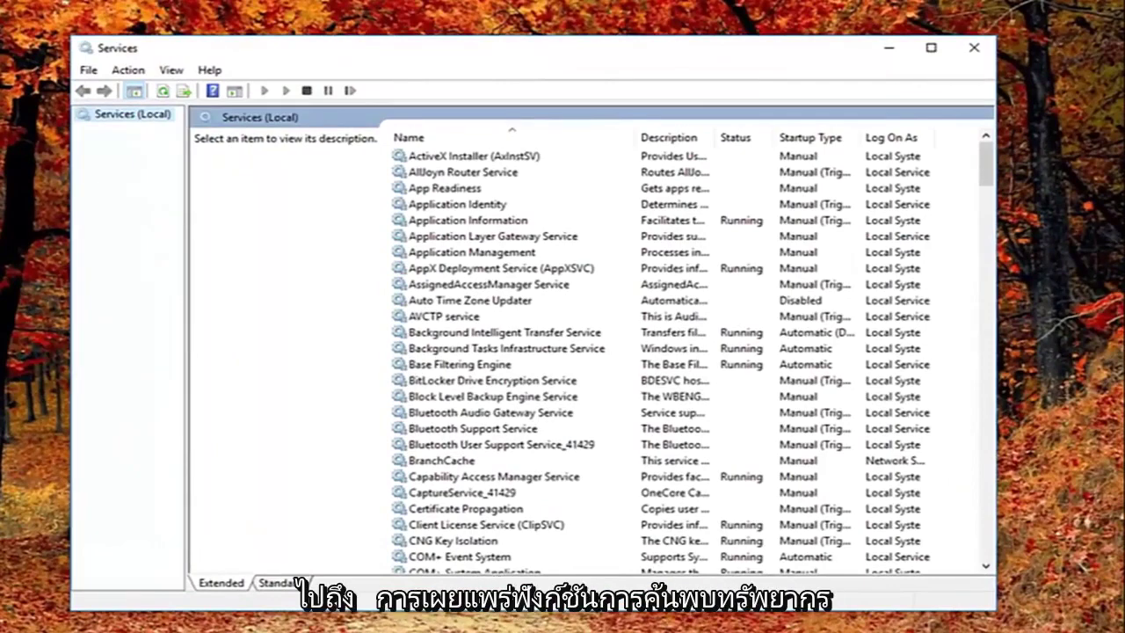
- Scroll down the Services (Local) list and select Function Discovery Resource Publication
left_click(504, 364)
scroll(502, 389, "down", 9)
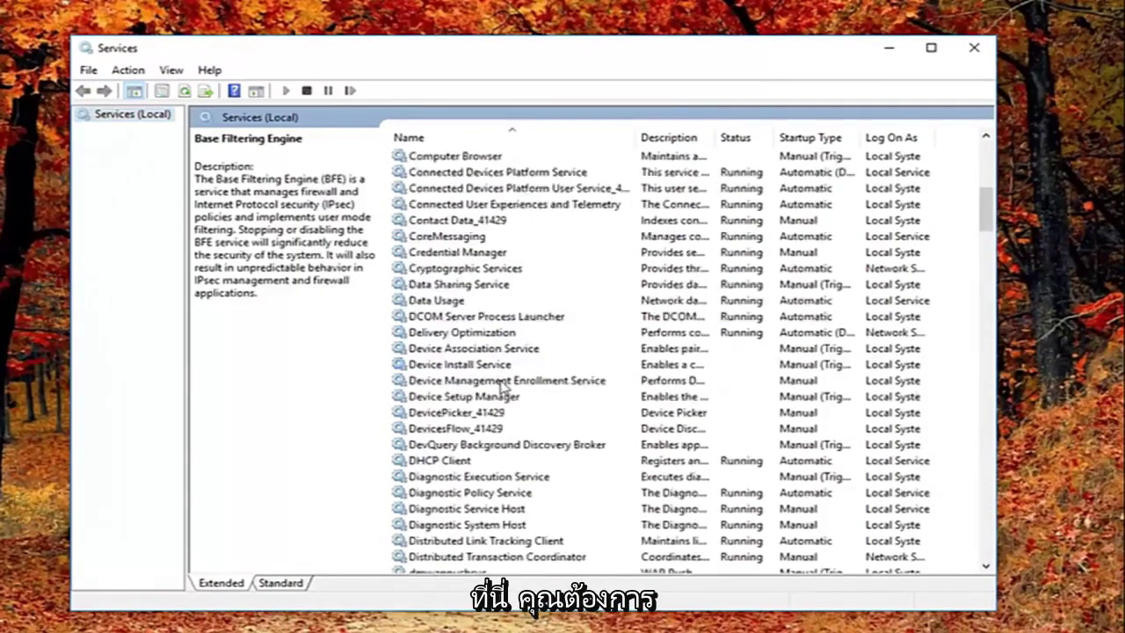
scroll(474, 413, "down", 2)
scroll(466, 427, "down", 6)
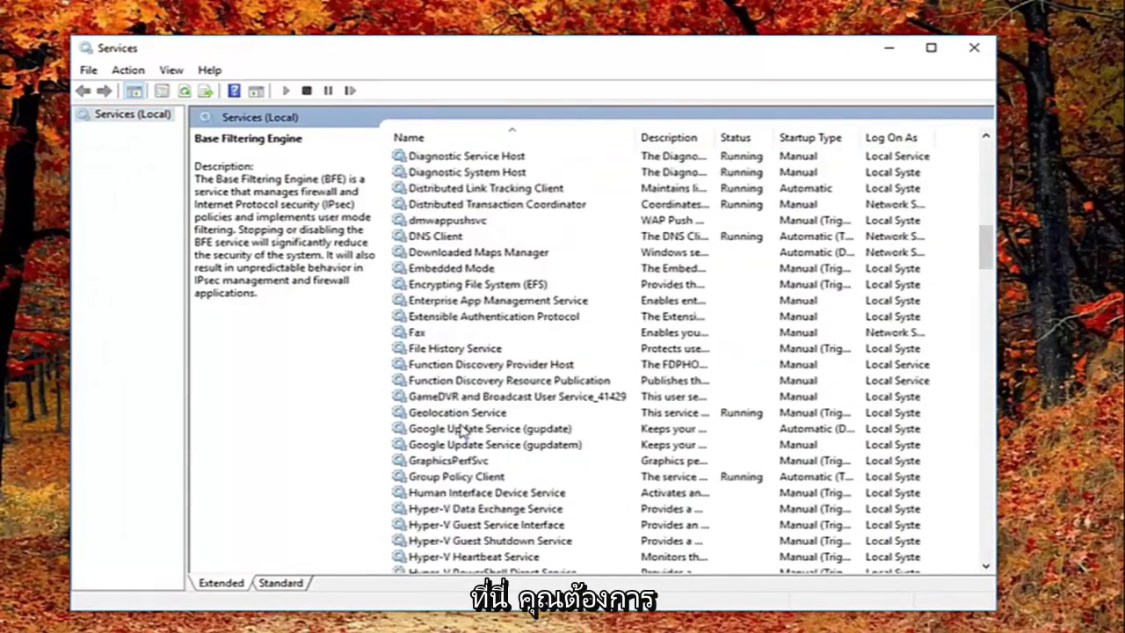
left_click(433, 379)
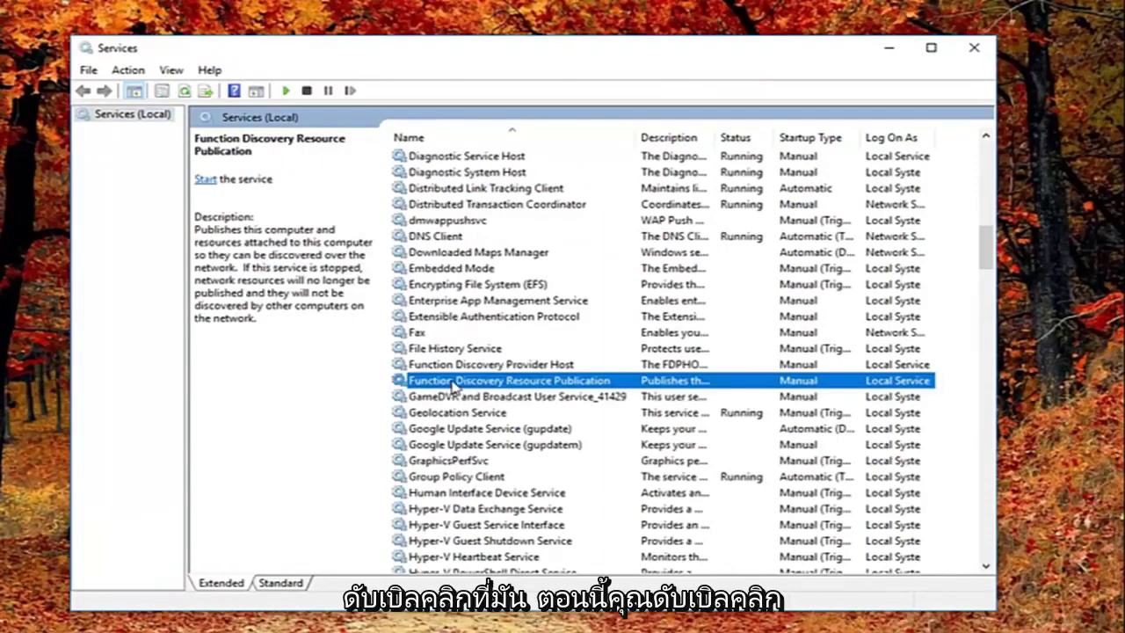
- Set Function Discovery Resource Publication's startup type to Automatic (Delayed Start) and save it
double_click(452, 387)
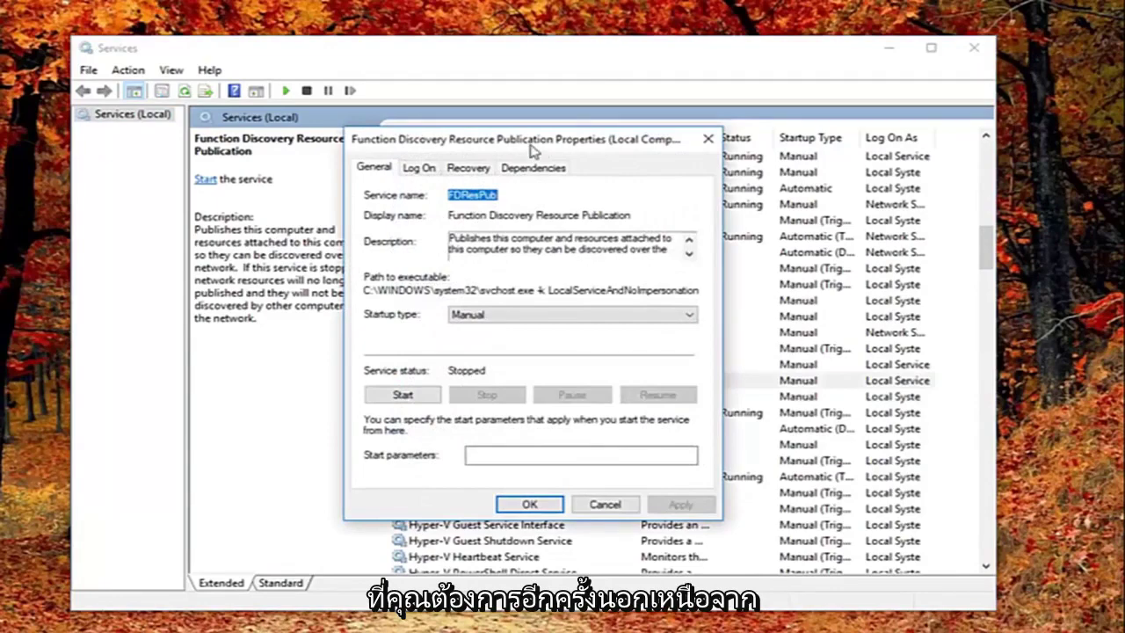
left_click_drag(530, 149, 653, 138)
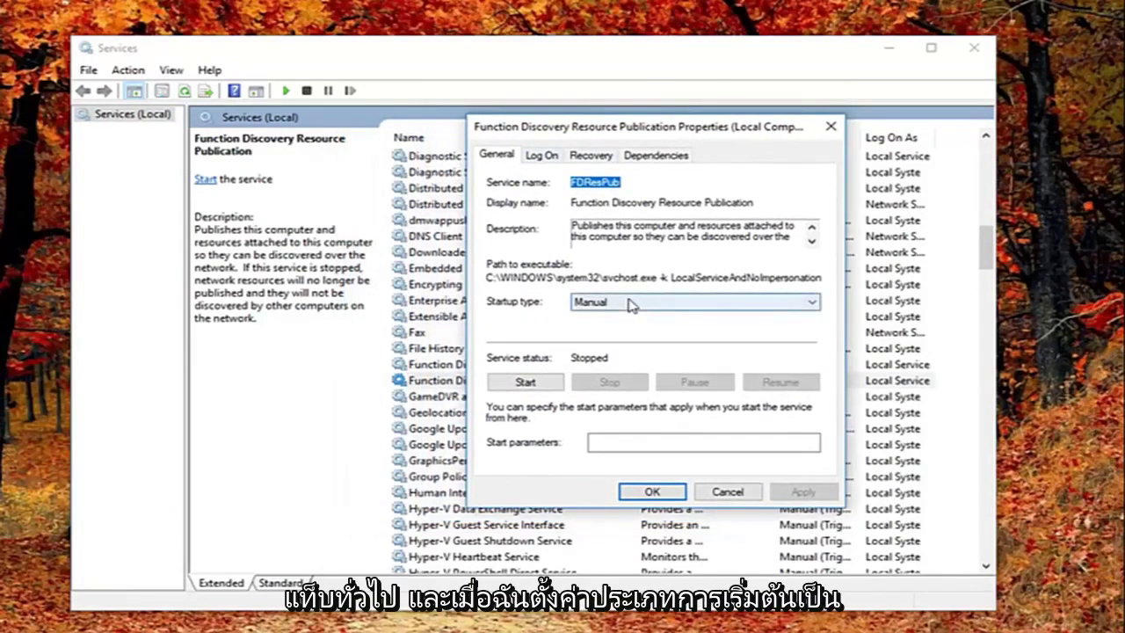
left_click(629, 303)
left_click(609, 318)
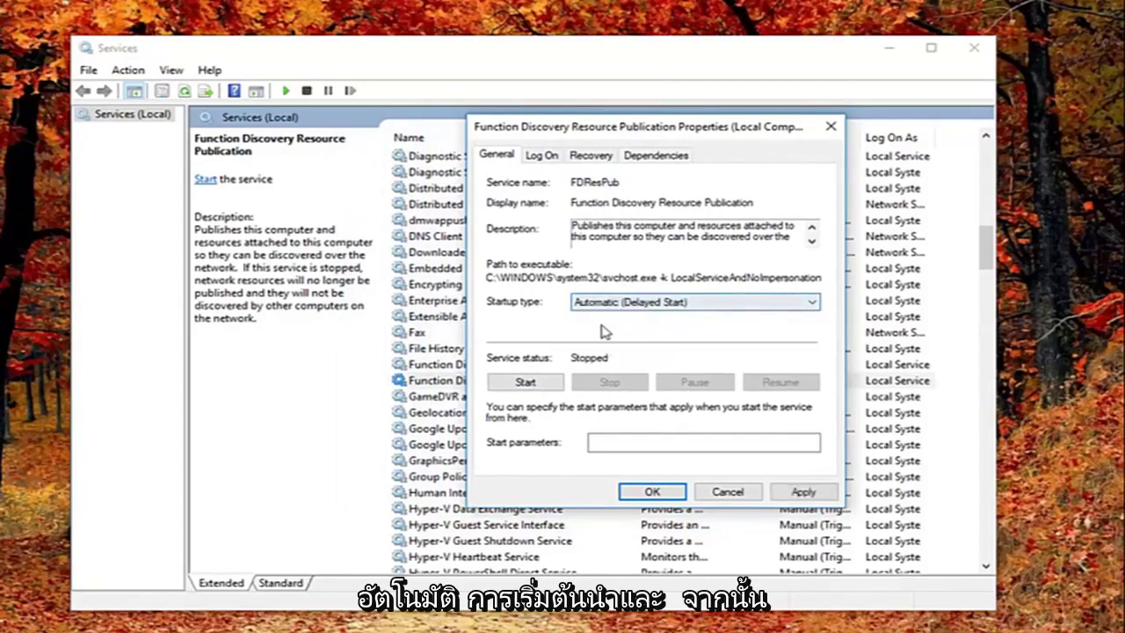
left_click(804, 492)
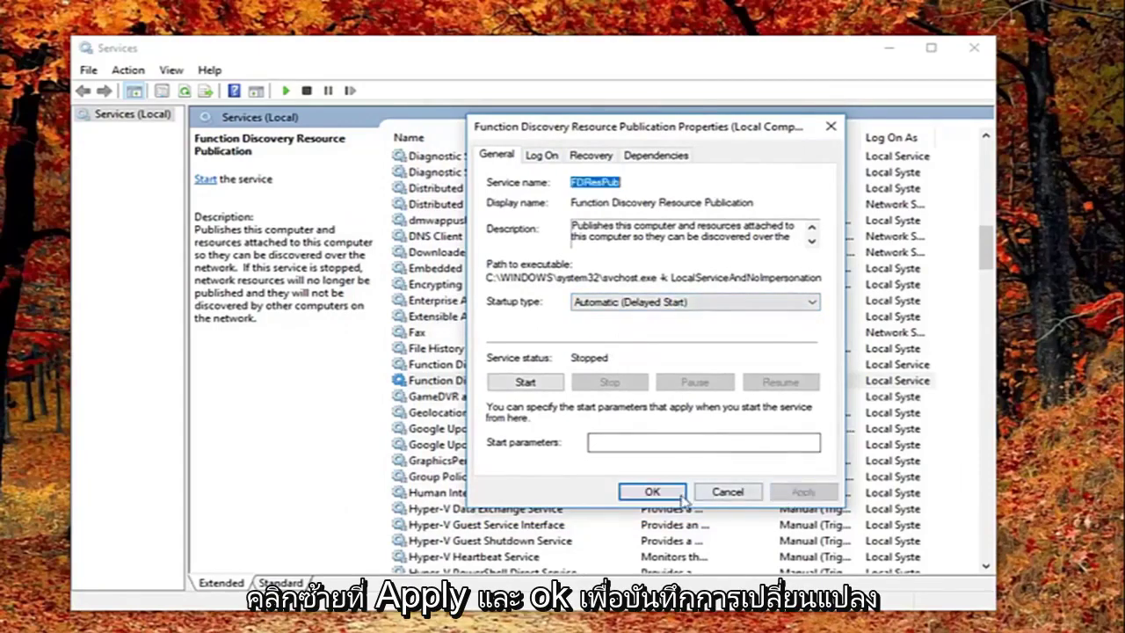
left_click(653, 492)
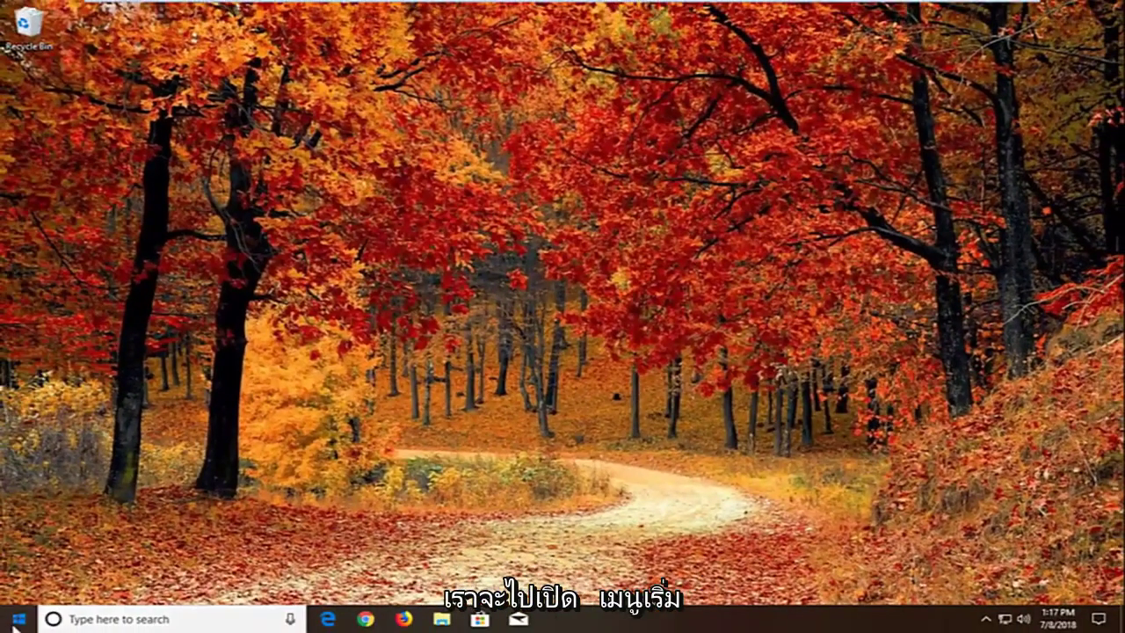
- Search the Start menu for 'windows update'
left_click(18, 619)
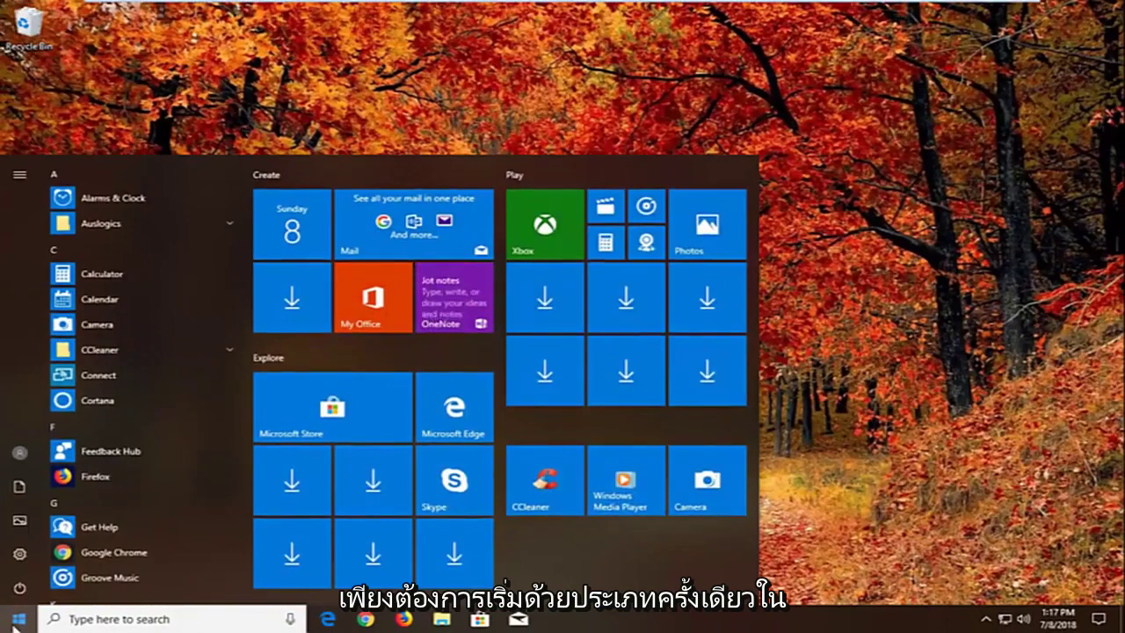
type("windows u")
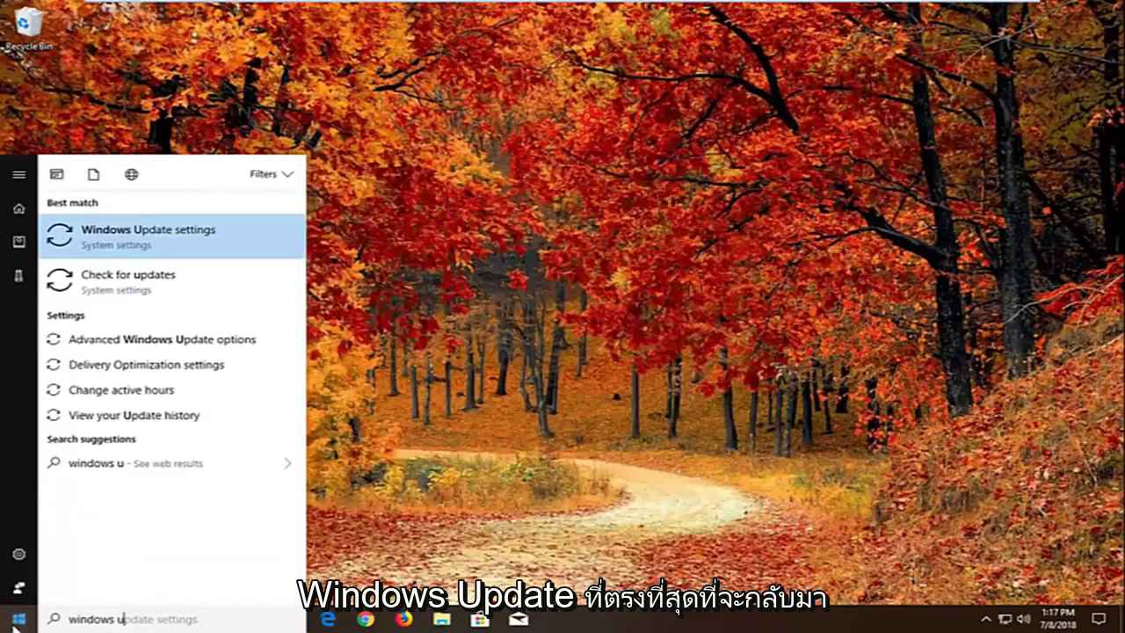
type("pdate")
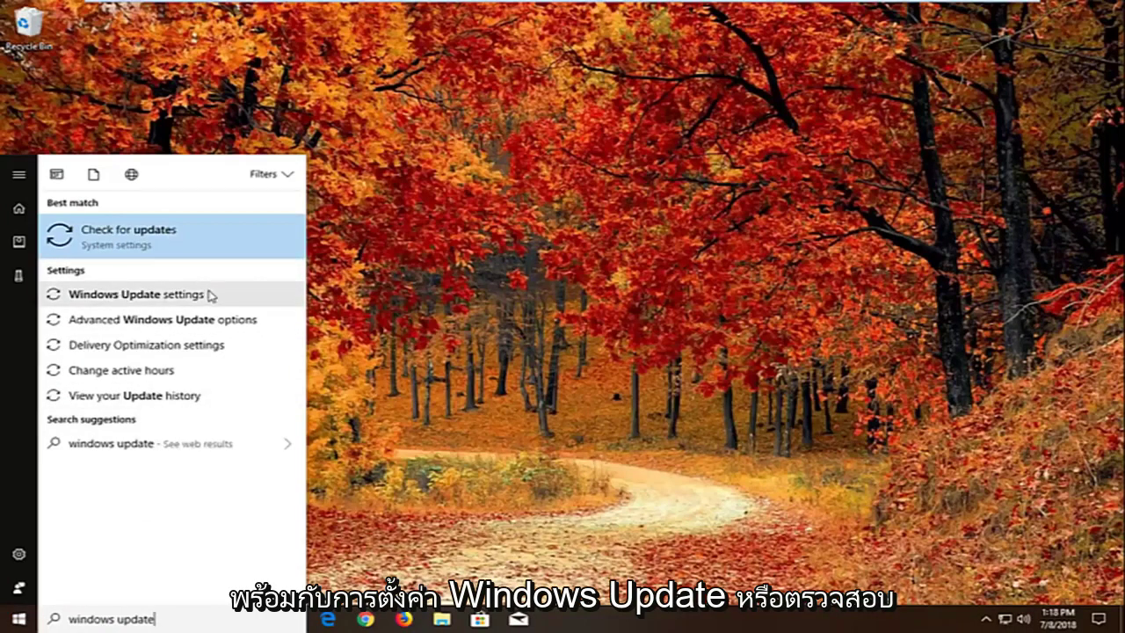
- Open Windows Update settings, then its Advanced options page with deferral and Delivery Optimization
left_click(147, 295)
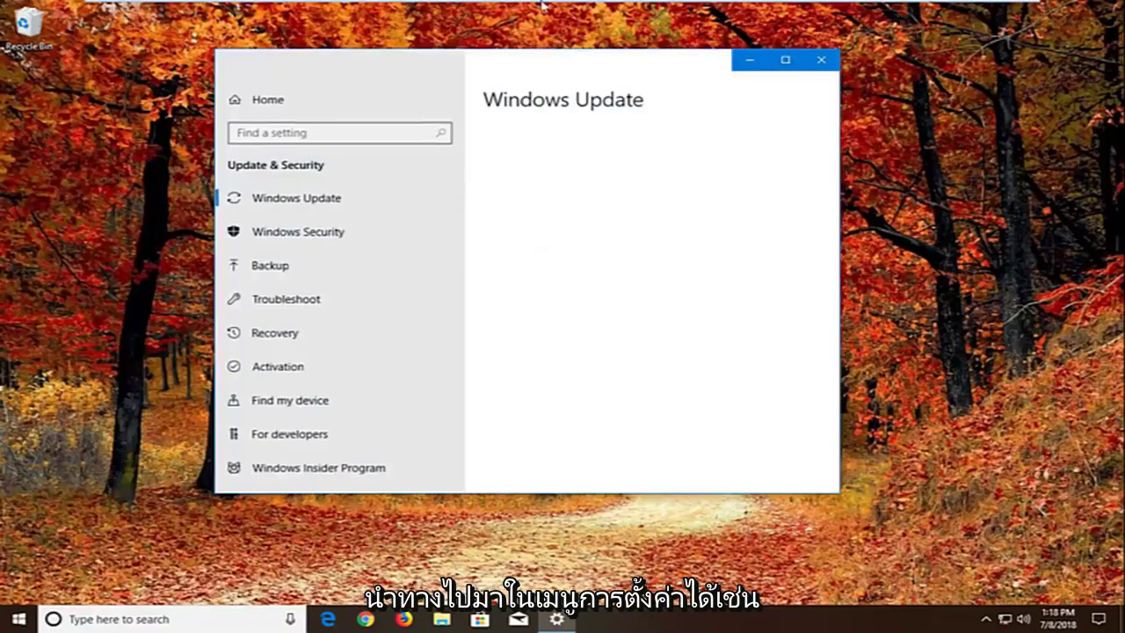
left_click_drag(467, 69, 560, 85)
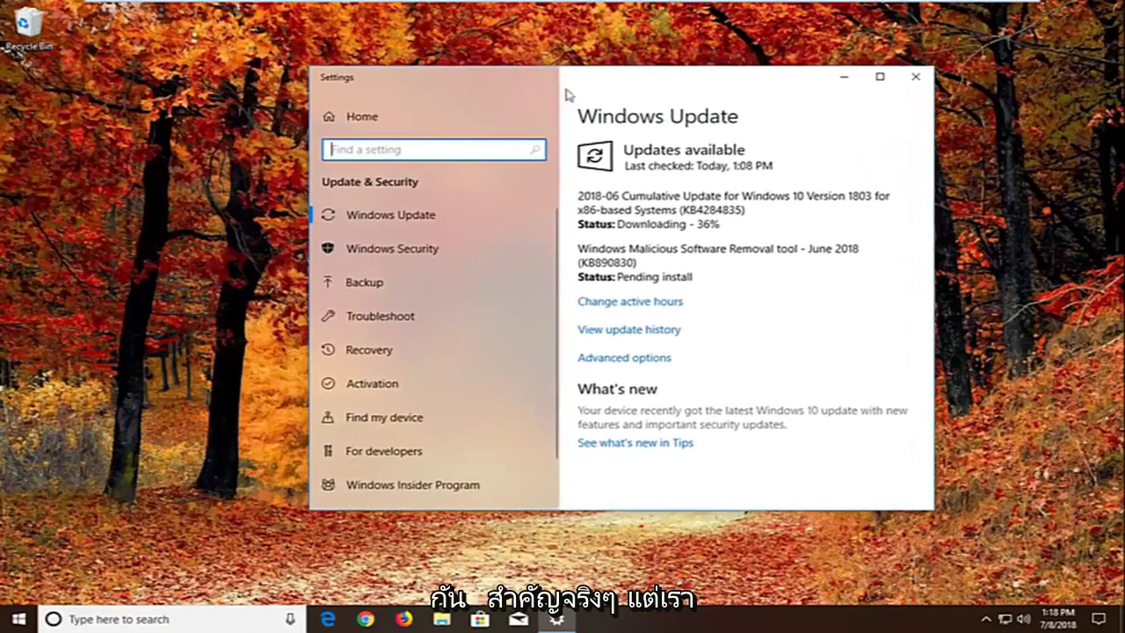
left_click(626, 358)
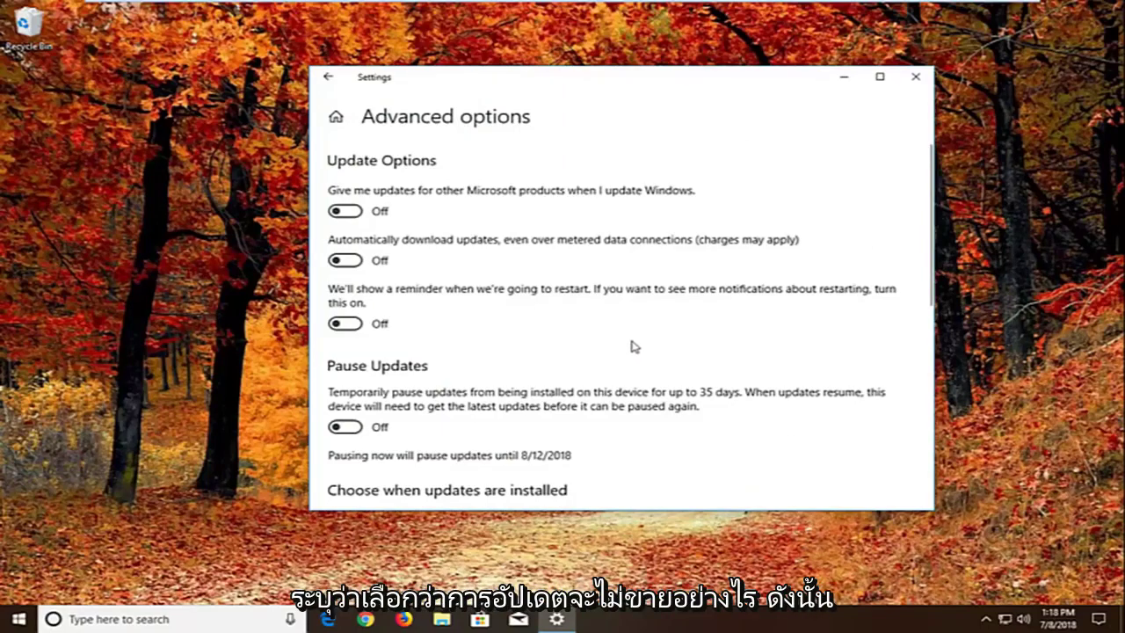
scroll(620, 343, "down", 2)
scroll(571, 339, "down", 3)
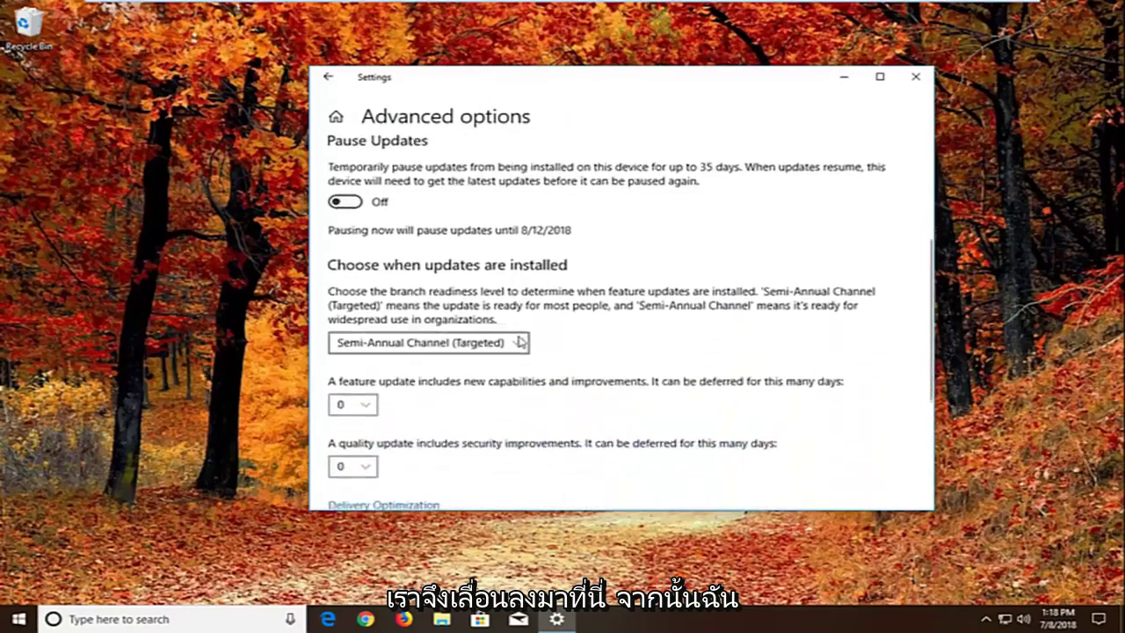
scroll(527, 343, "down", 1)
scroll(501, 347, "up", 1)
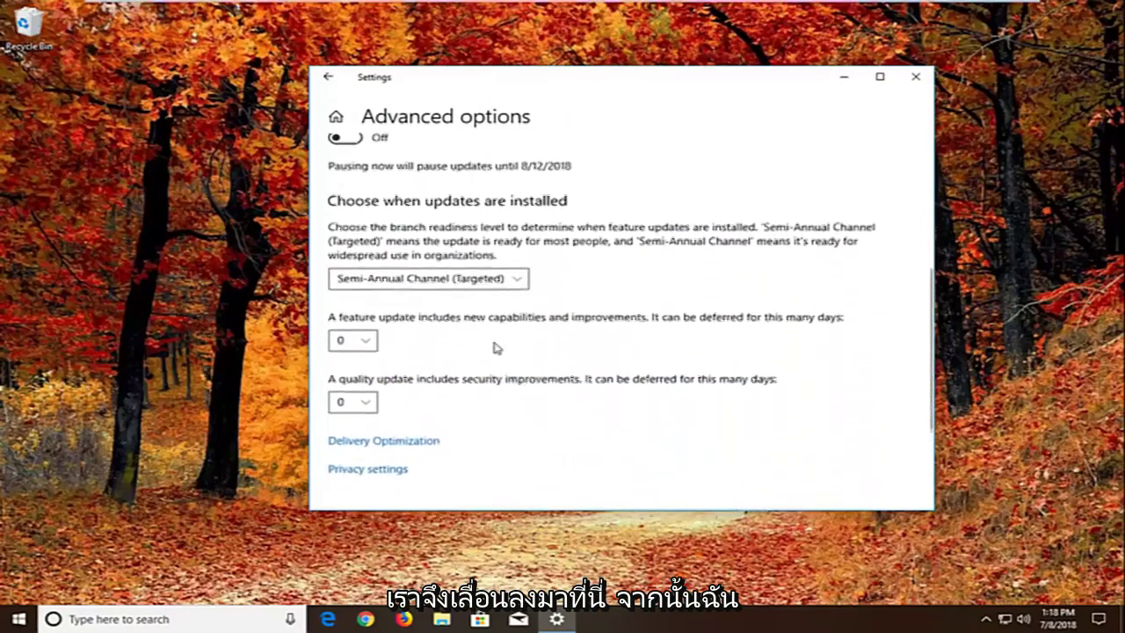
- Turn Delivery Optimization's 'Allow downloads from other PCs' Off and close Settings
left_click(378, 449)
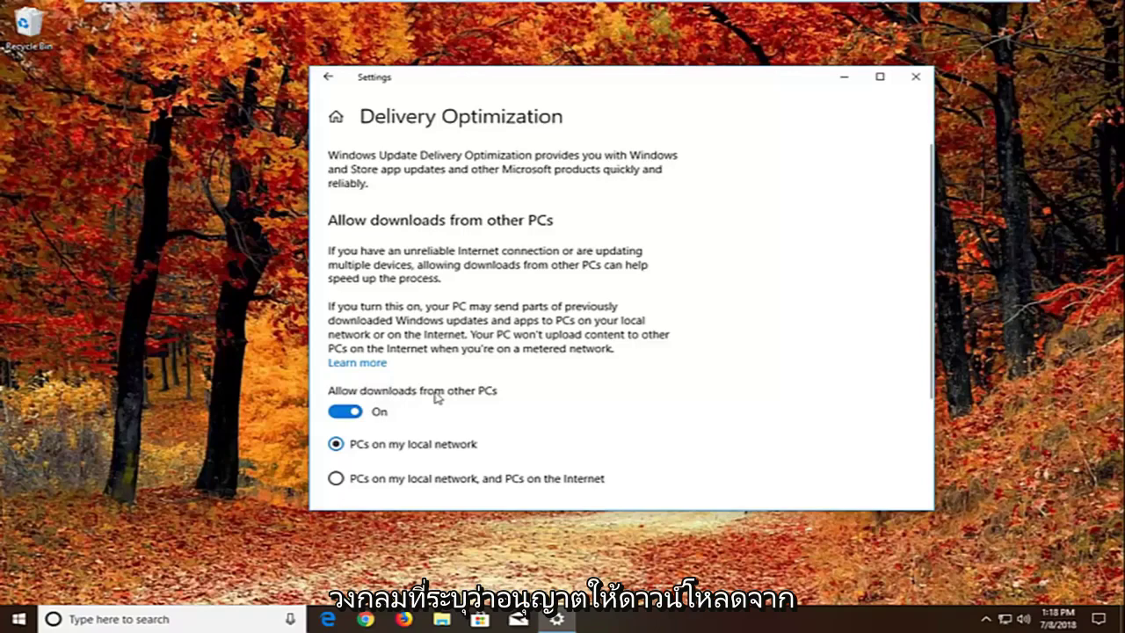
left_click(347, 413)
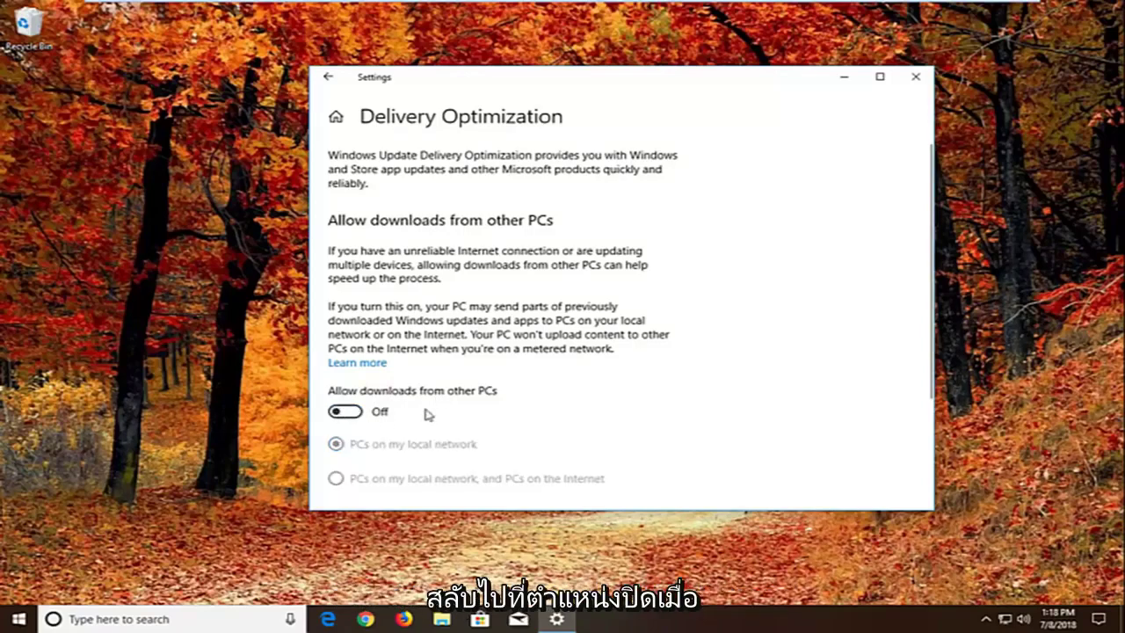
left_click(916, 77)
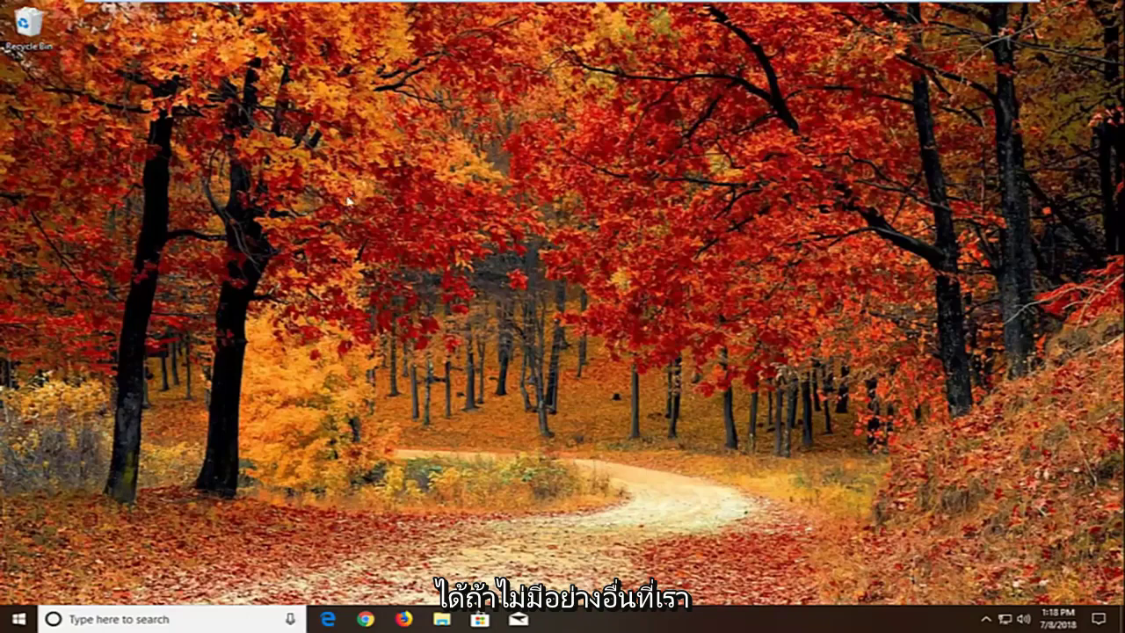
- Search the Start menu for troubleshoot and open the Troubleshoot system settings
left_click(19, 619)
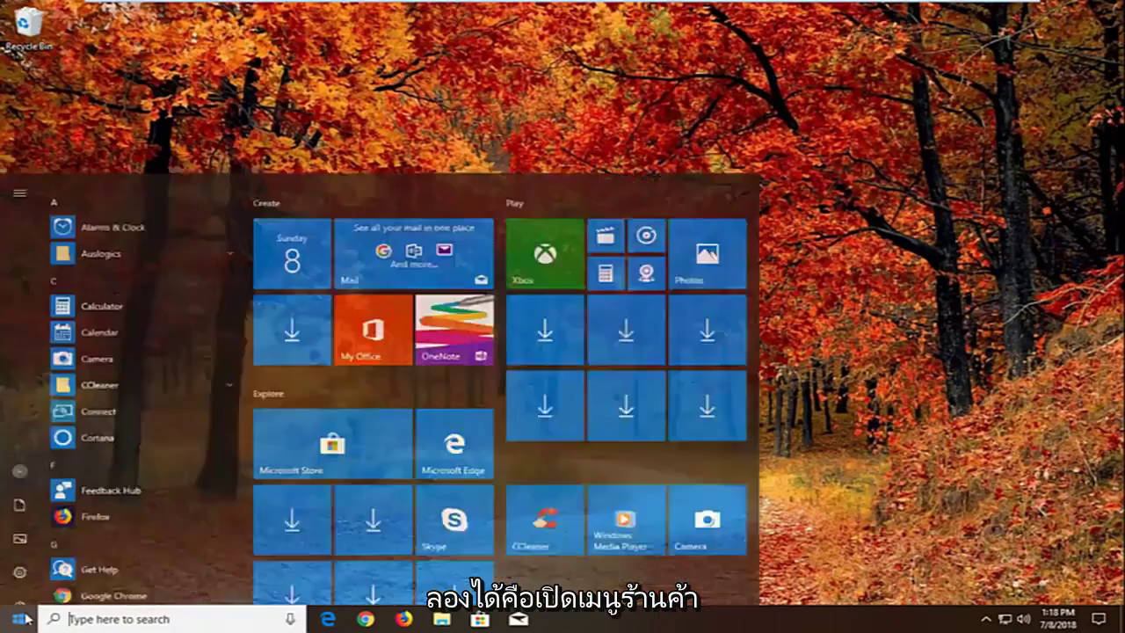
type("terou")
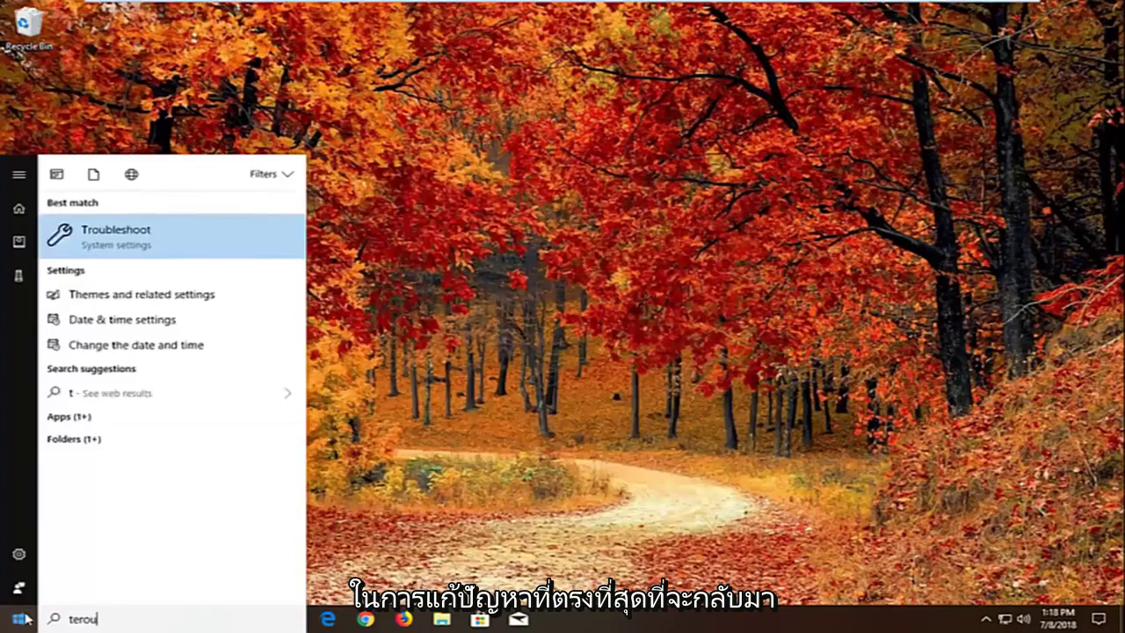
type("blesho")
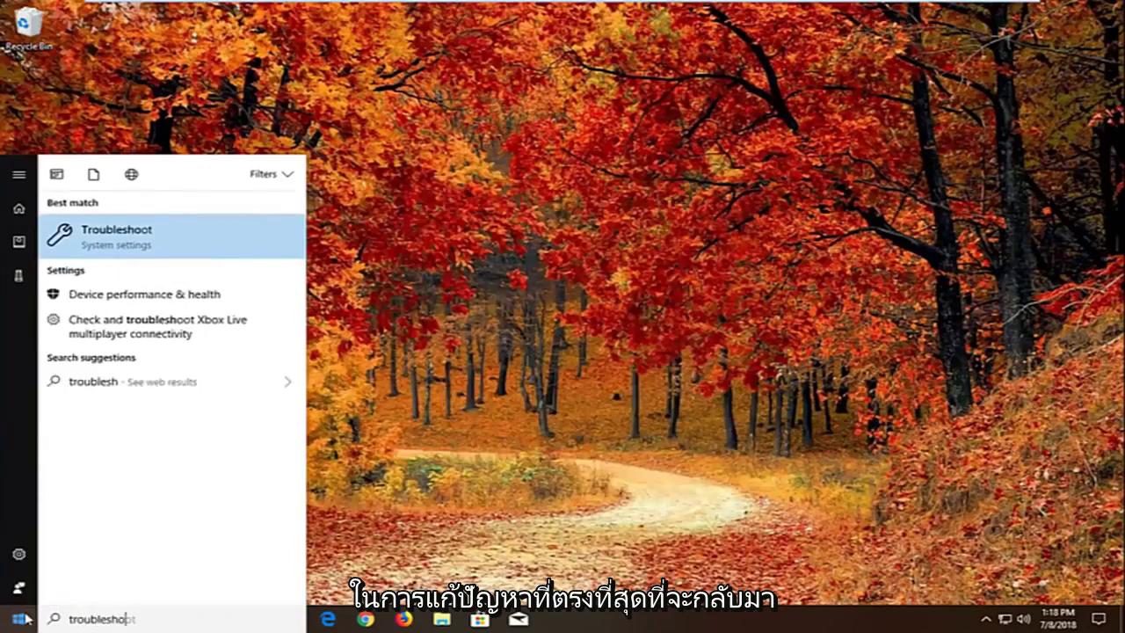
type("ot")
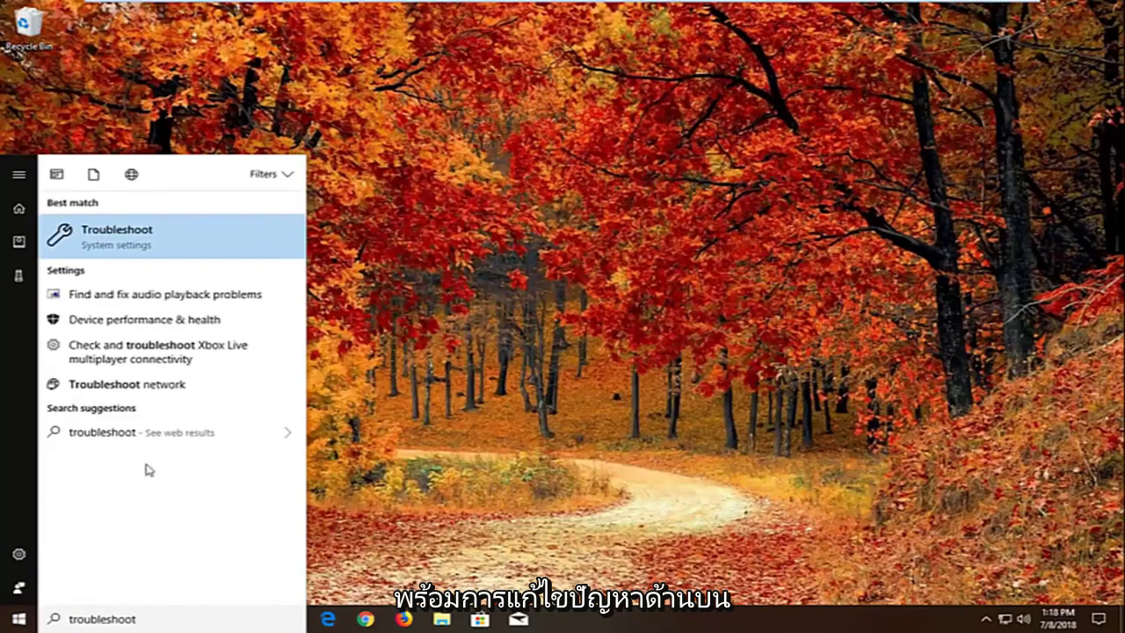
left_click(134, 238)
- Scroll to Windows Store Apps in the Troubleshoot list and run its troubleshooter
left_click_drag(622, 87, 619, 101)
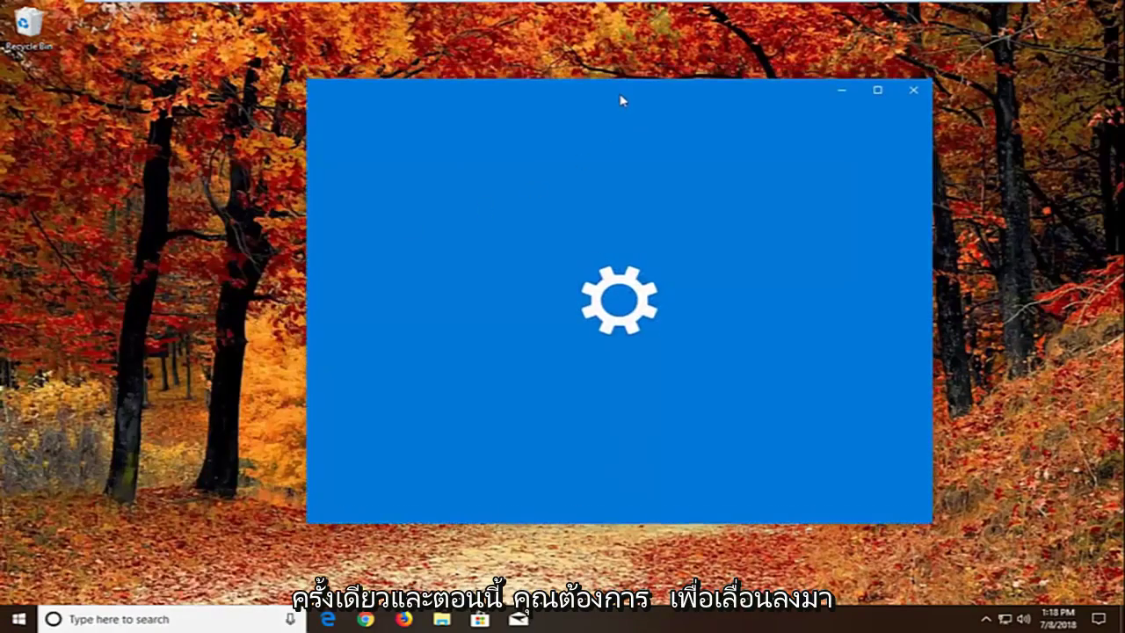
scroll(779, 302, "down", 3)
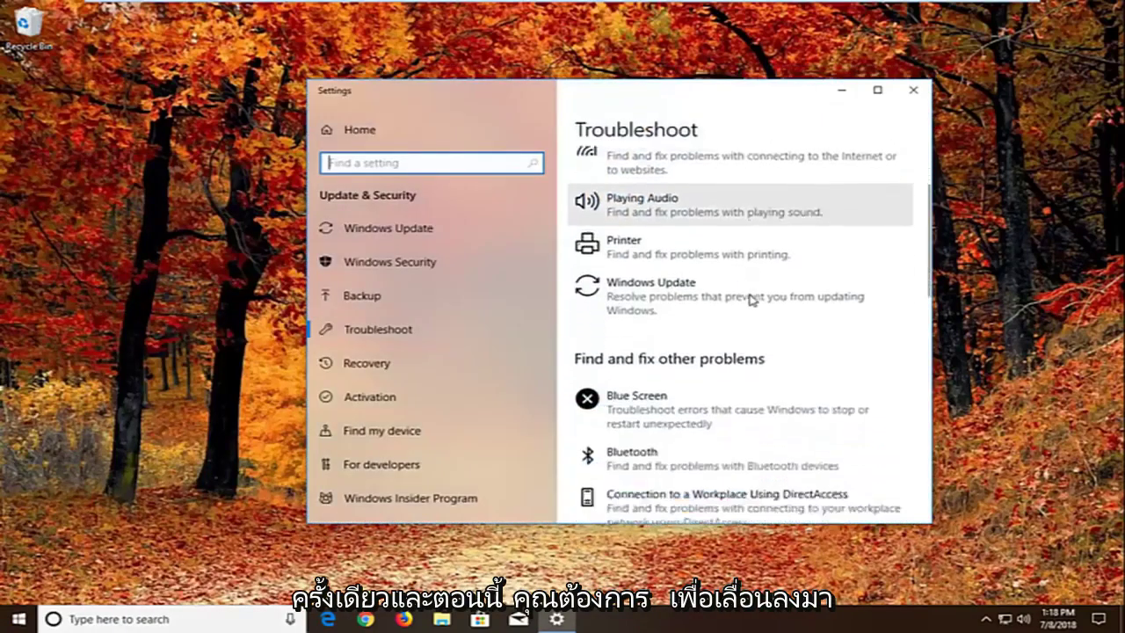
scroll(737, 303, "down", 1)
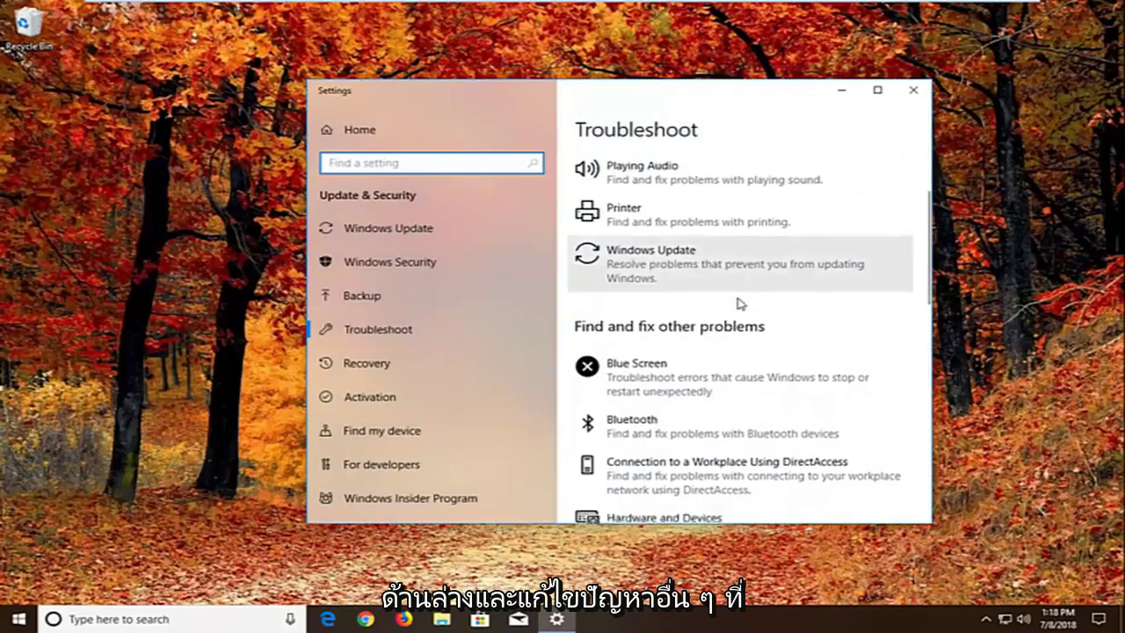
scroll(736, 303, "down", 2)
scroll(737, 304, "down", 2)
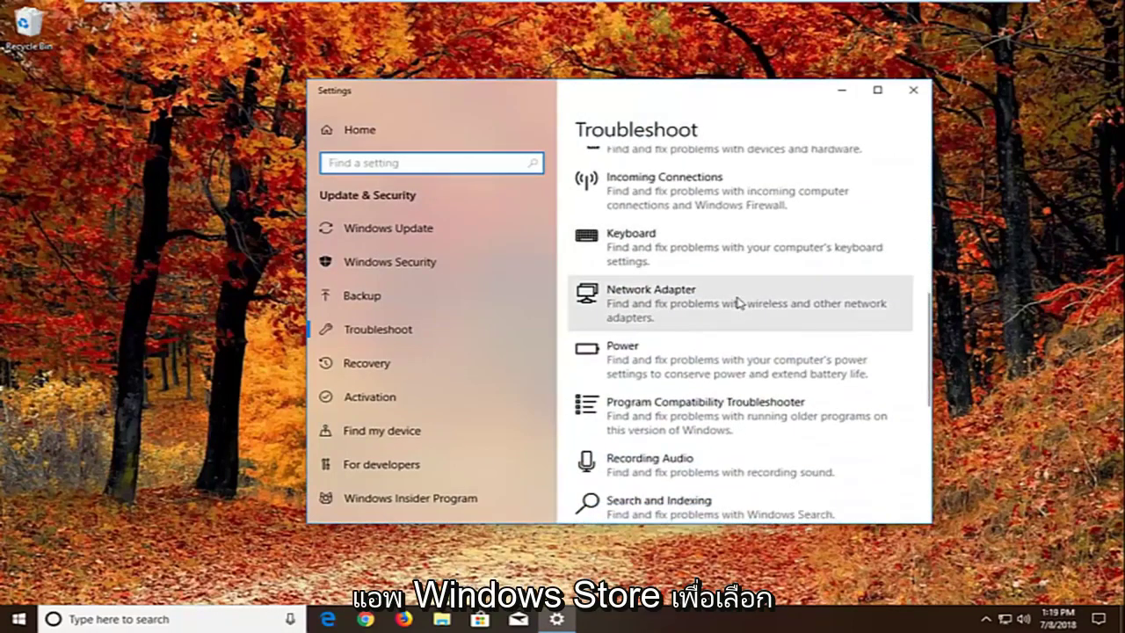
scroll(736, 303, "down", 2)
scroll(736, 303, "down", 2)
scroll(703, 316, "down", 2)
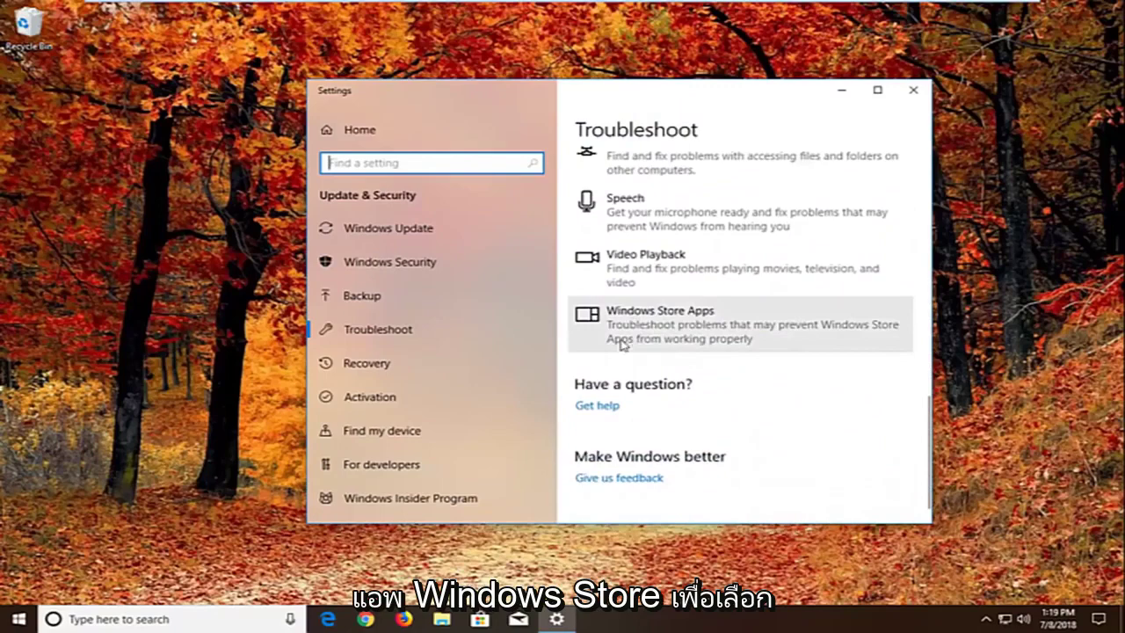
left_click(646, 333)
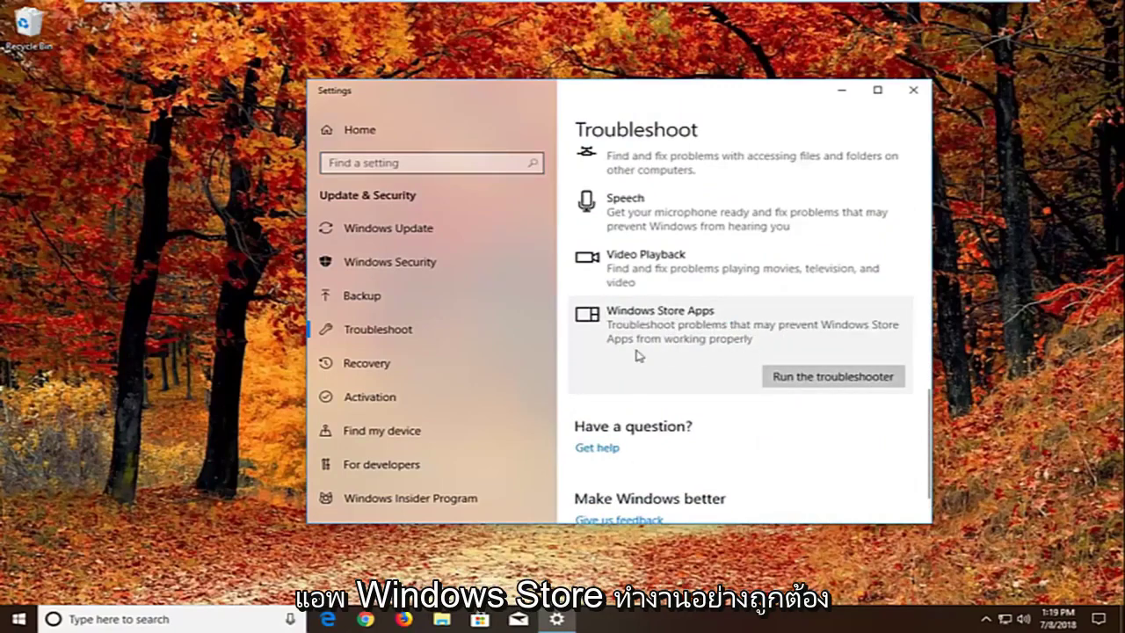
left_click(796, 380)
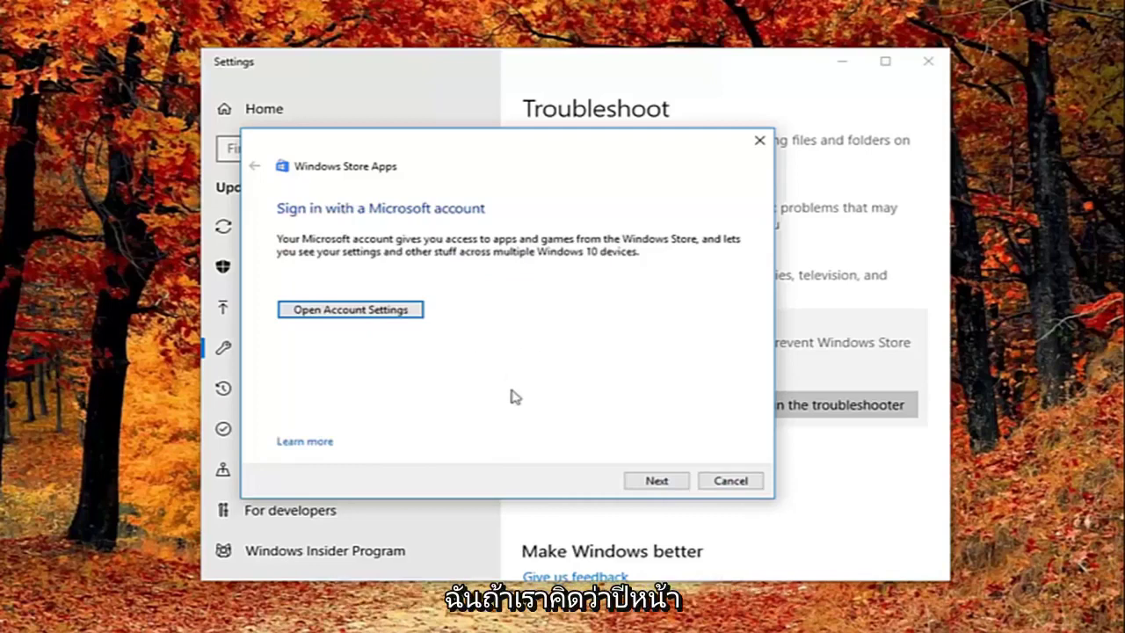
- Skip the Microsoft account sign-in and app reset prompts, then close the troubleshooter and Settings
left_click(629, 482)
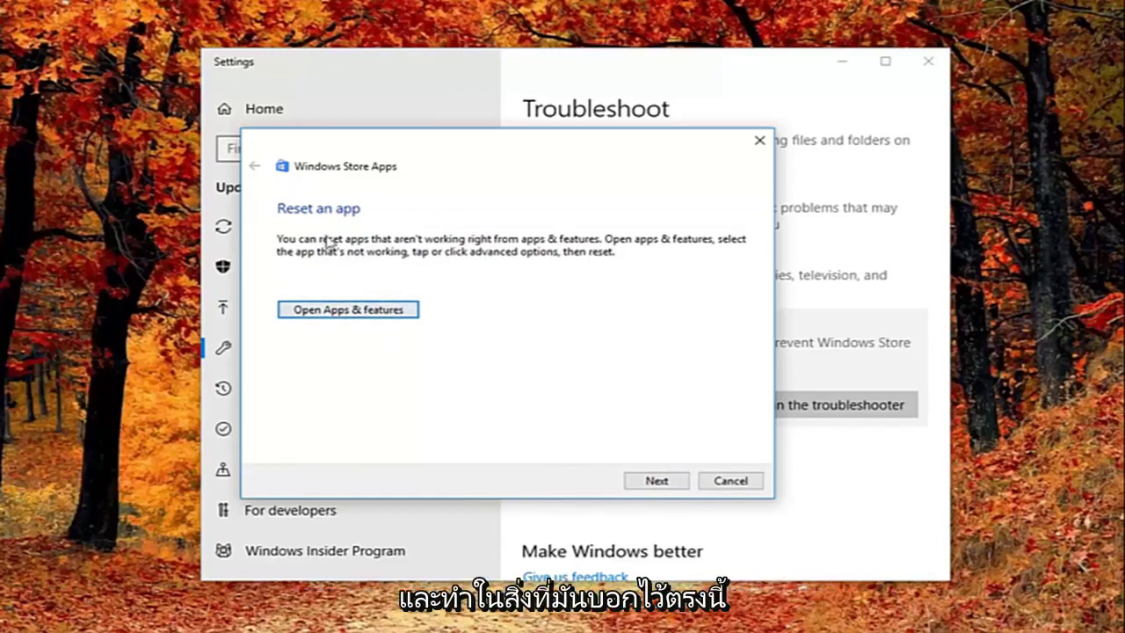
left_click(658, 479)
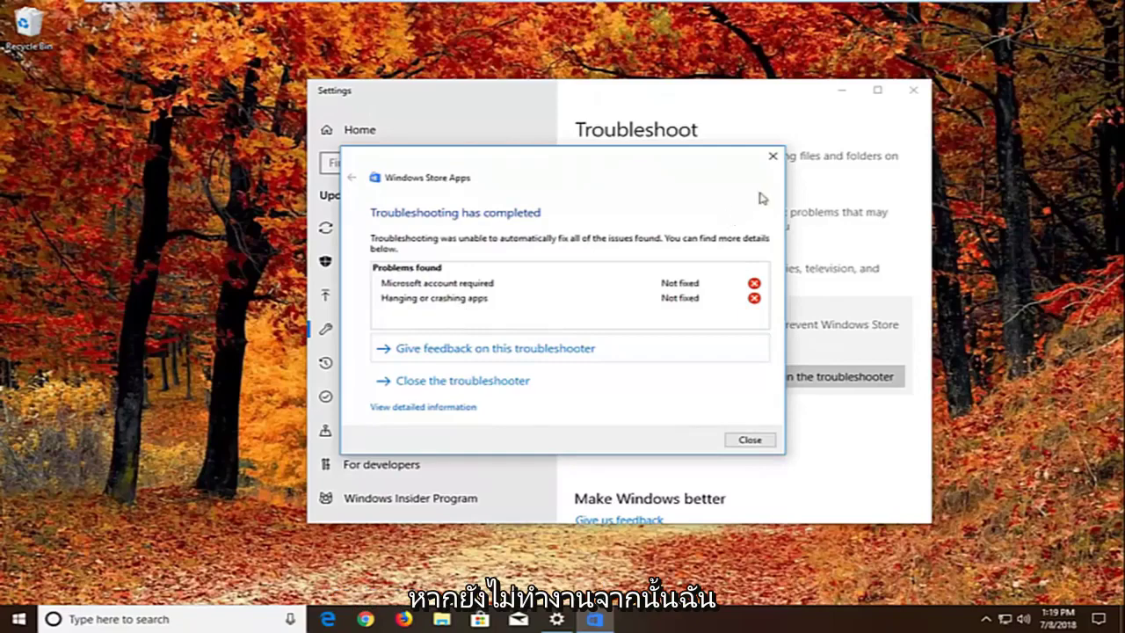
left_click(763, 443)
left_click(914, 90)
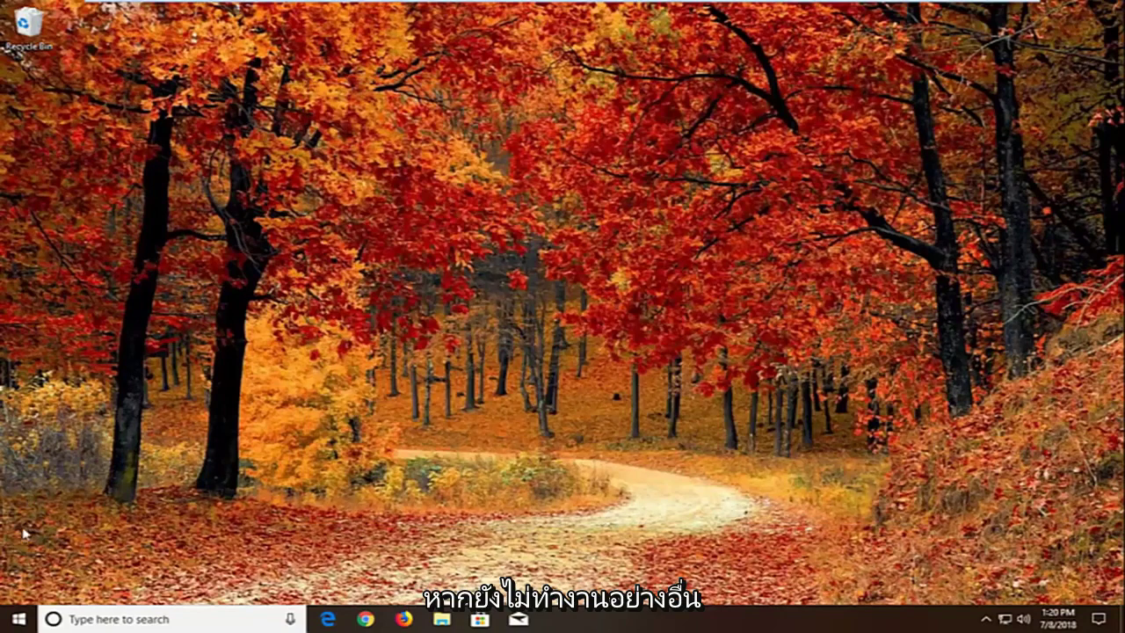
- Search the Start menu for 'component services' and launch the Component Services app
left_click(18, 619)
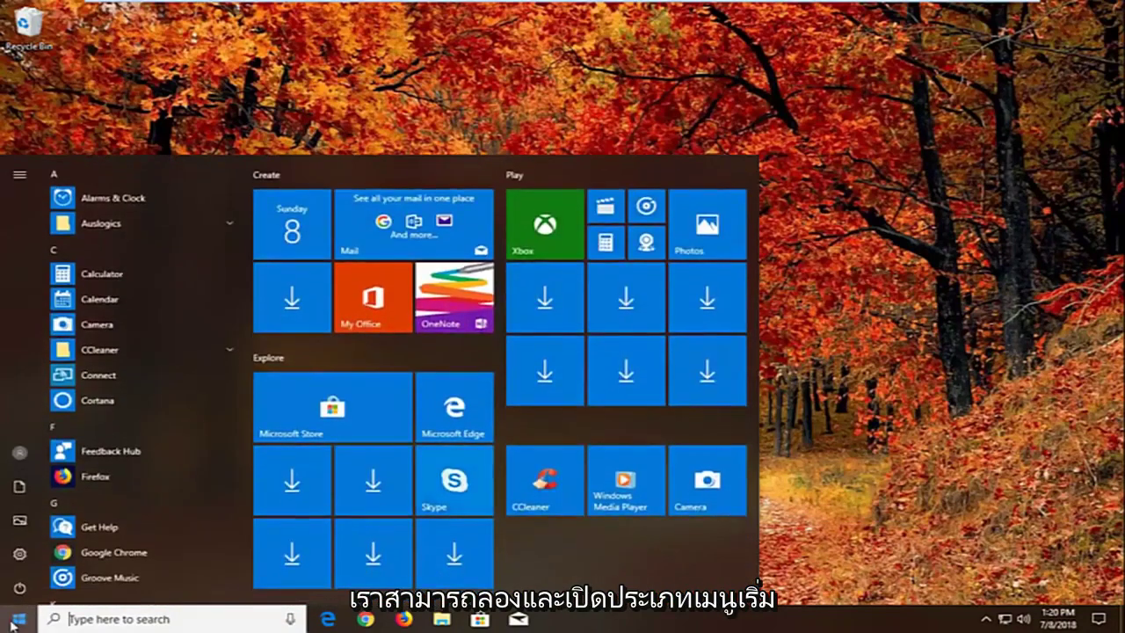
type("c")
key("BackSpace")
type("co")
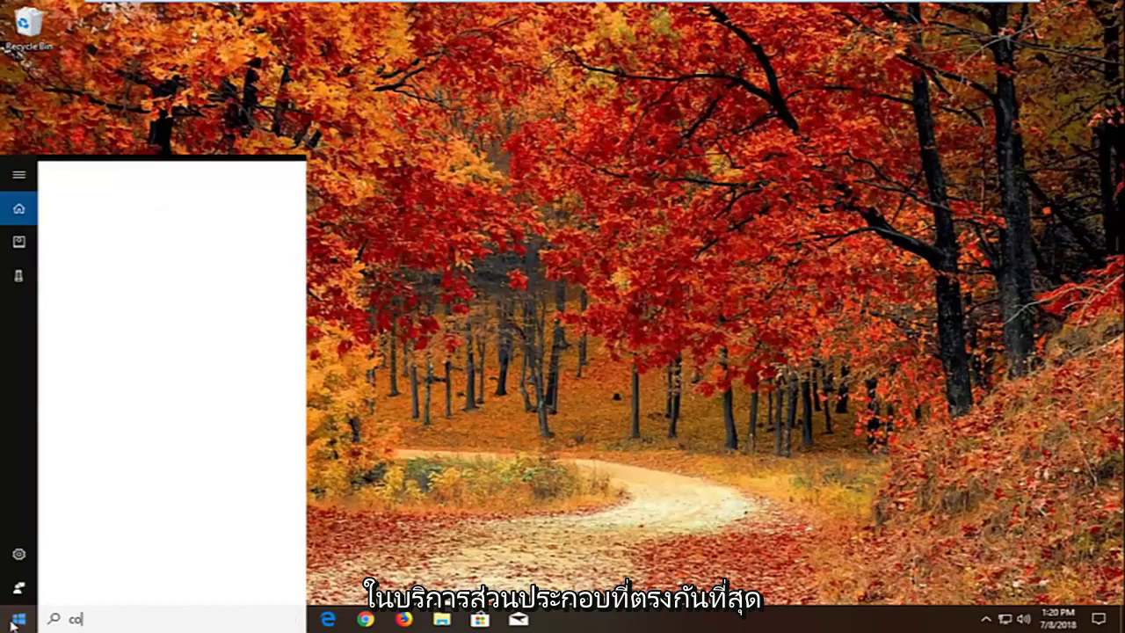
type("mponent service")
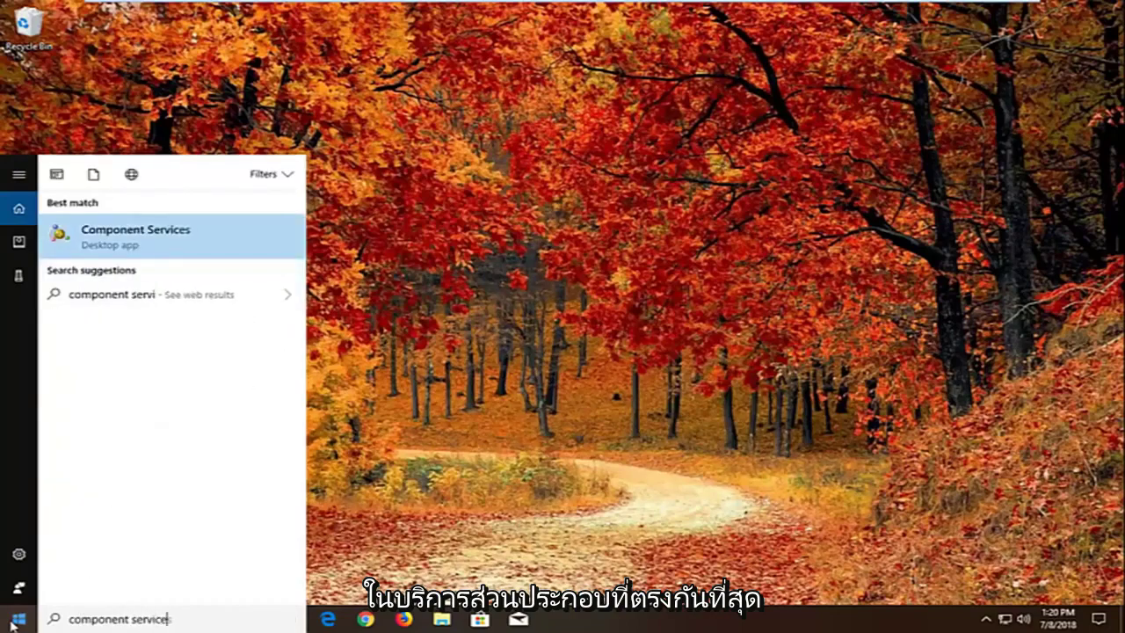
type("s")
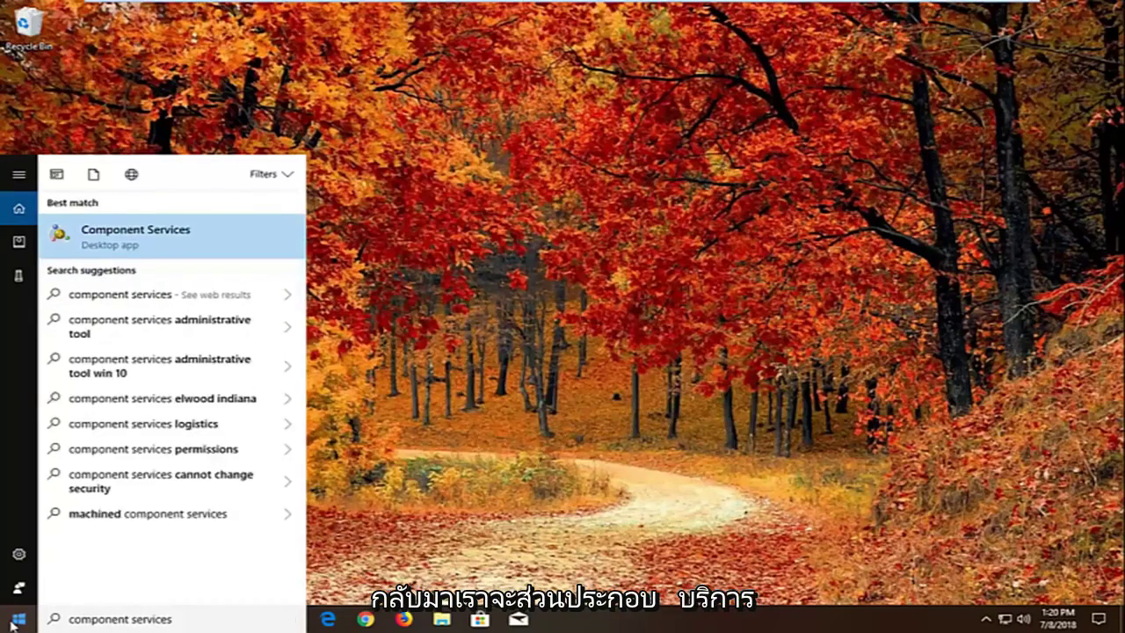
left_click(104, 240)
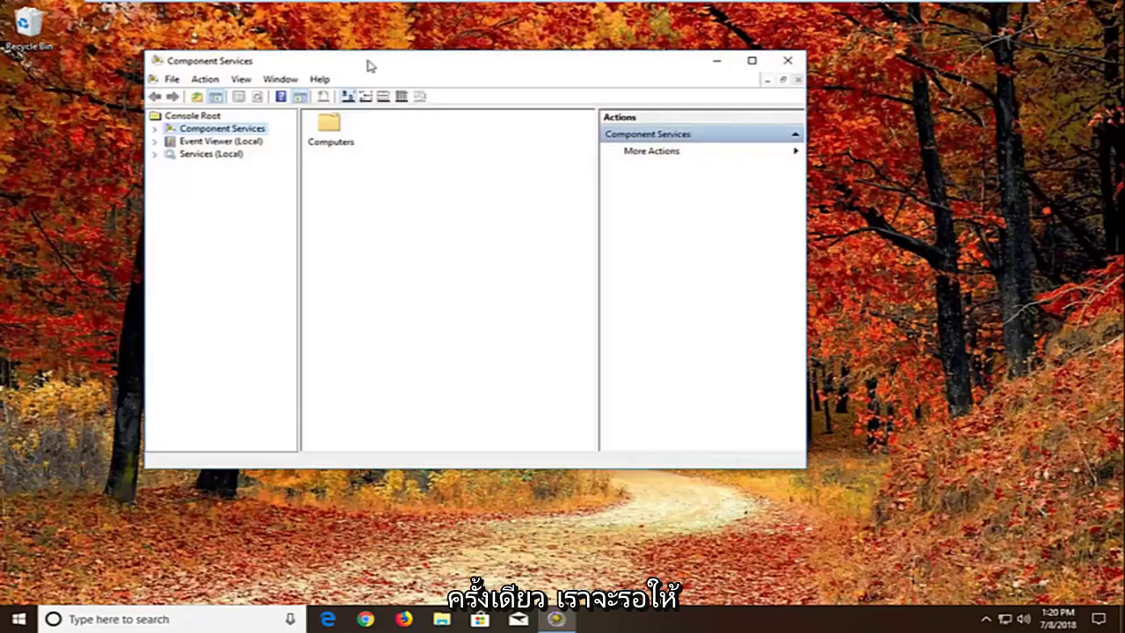
- Expand Component Services > Computers and open the Properties of My Computer
left_click_drag(370, 66, 479, 96)
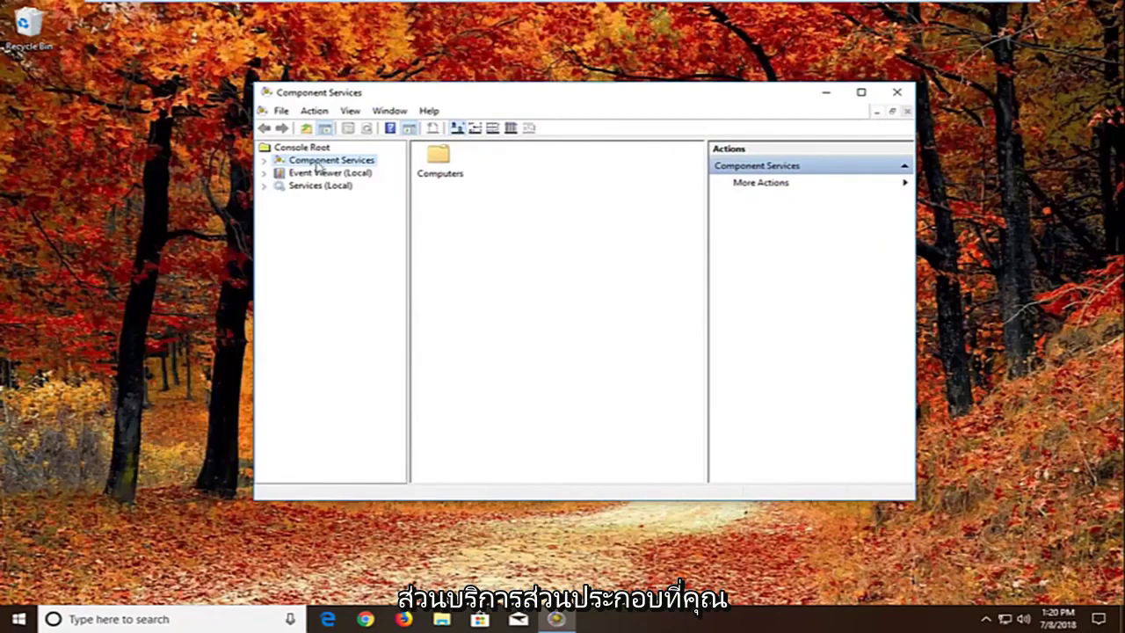
double_click(318, 165)
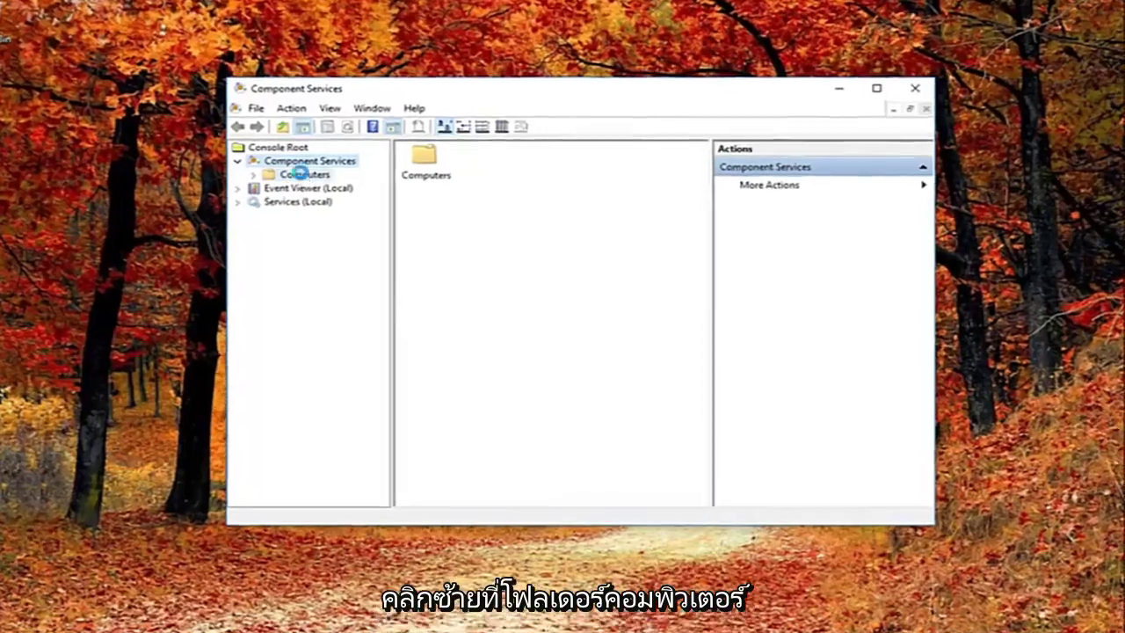
left_click(325, 175)
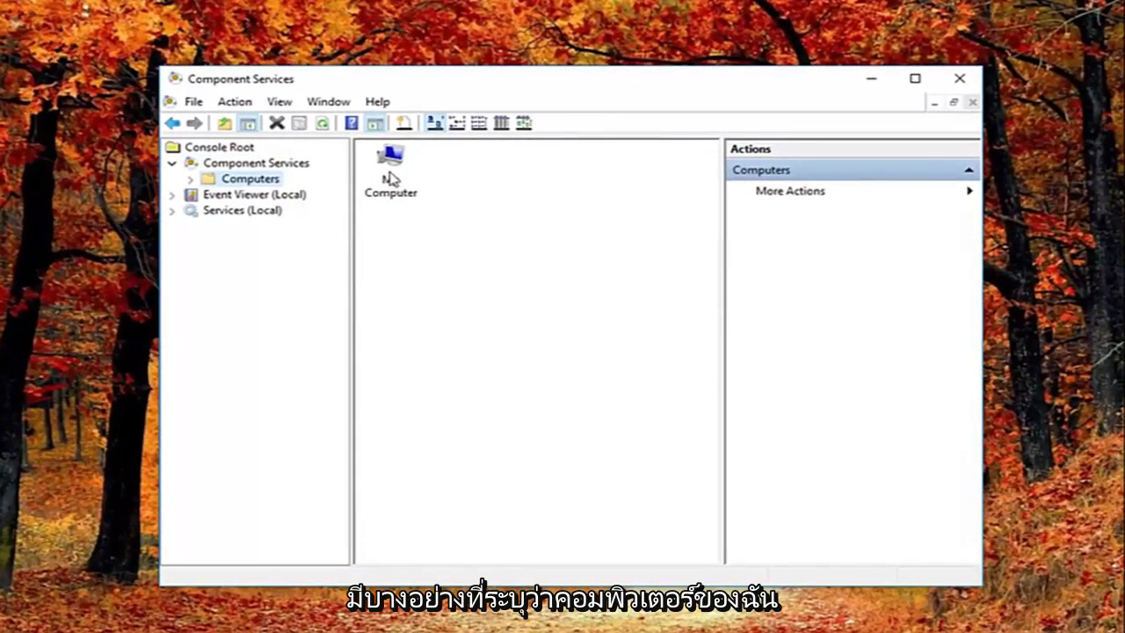
right_click(390, 169)
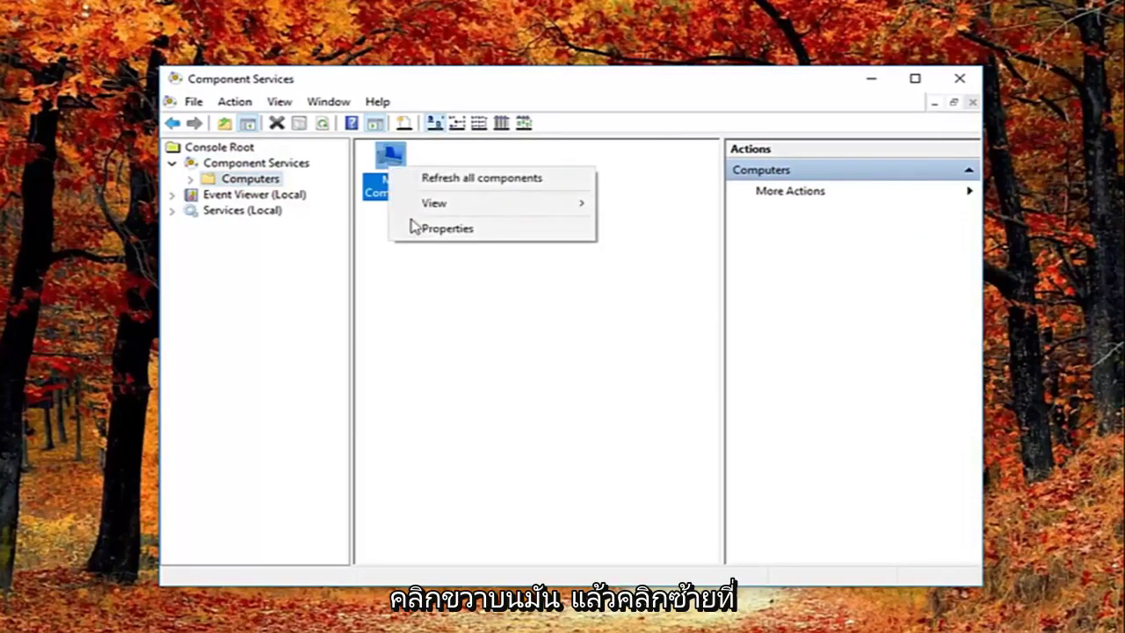
left_click(425, 230)
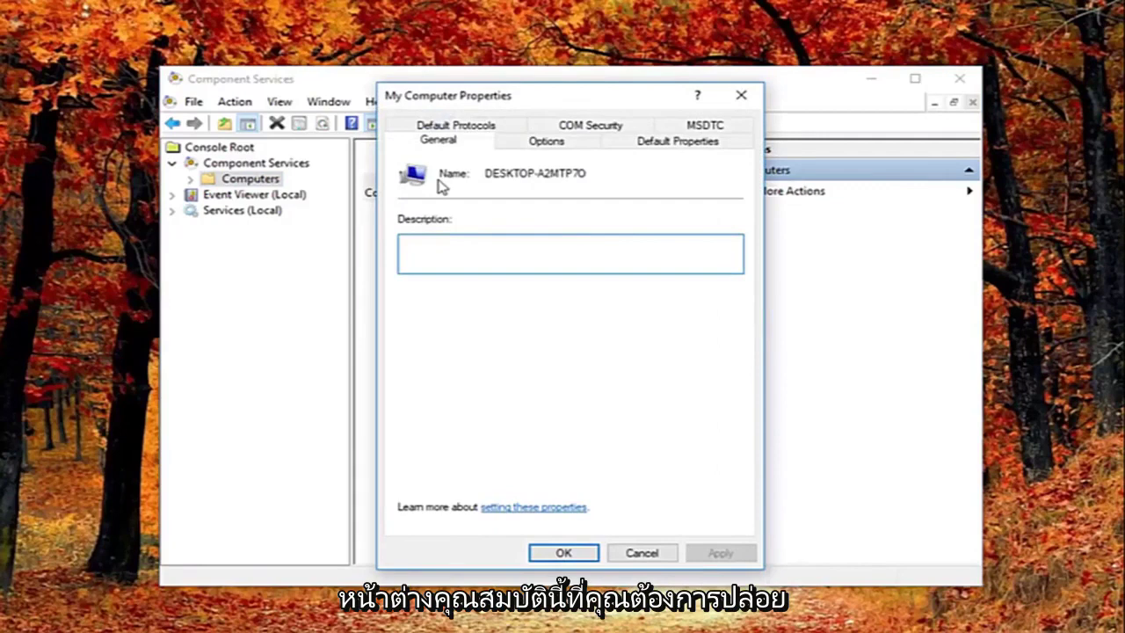
- Uncheck 'Enable Distributed COM on this computer' on Default Properties, apply, and accept the warning
left_click(665, 148)
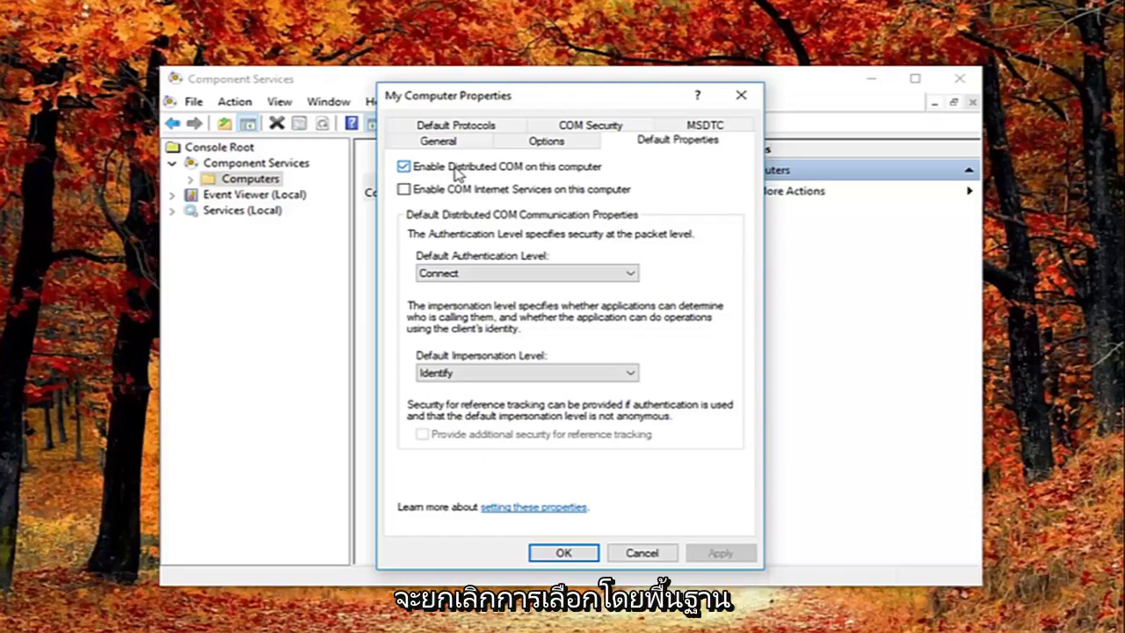
left_click(454, 169)
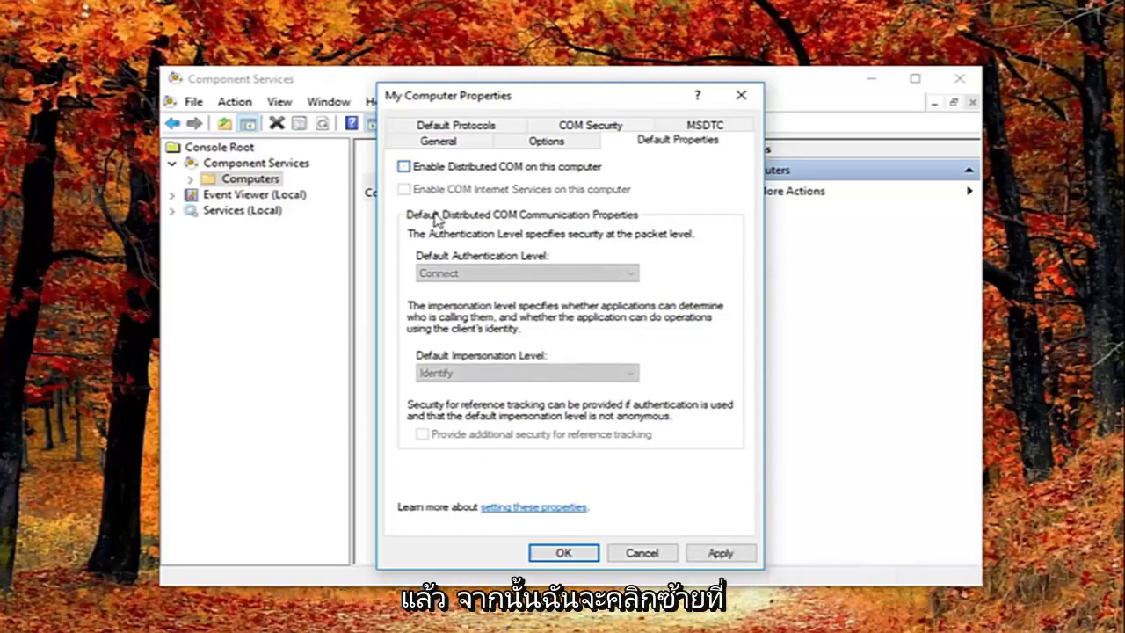
left_click(714, 555)
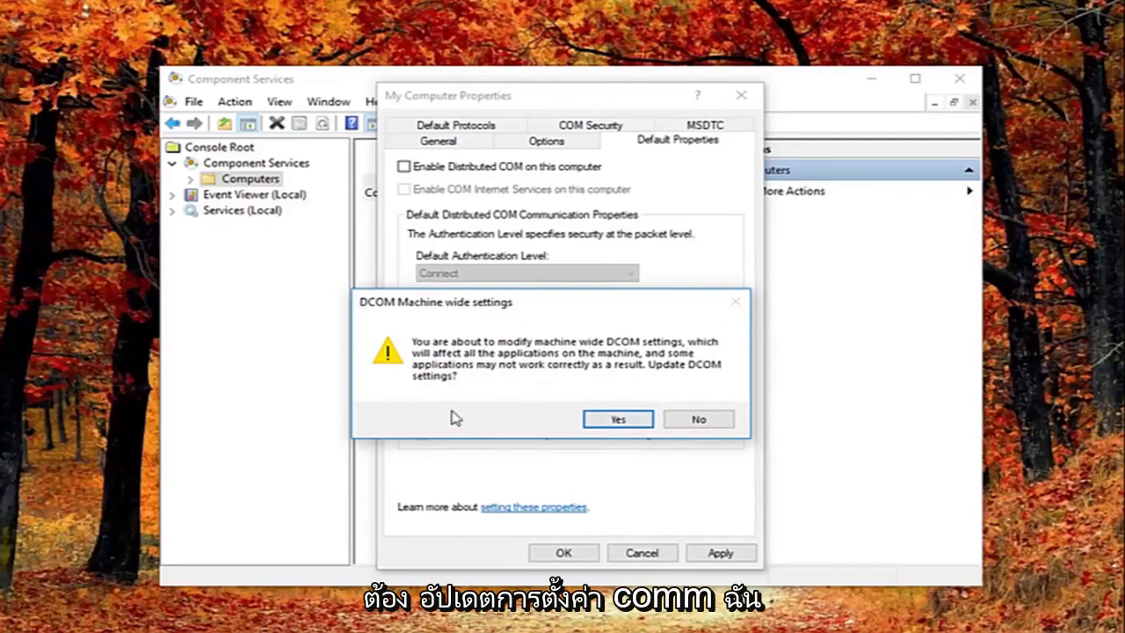
left_click(606, 421)
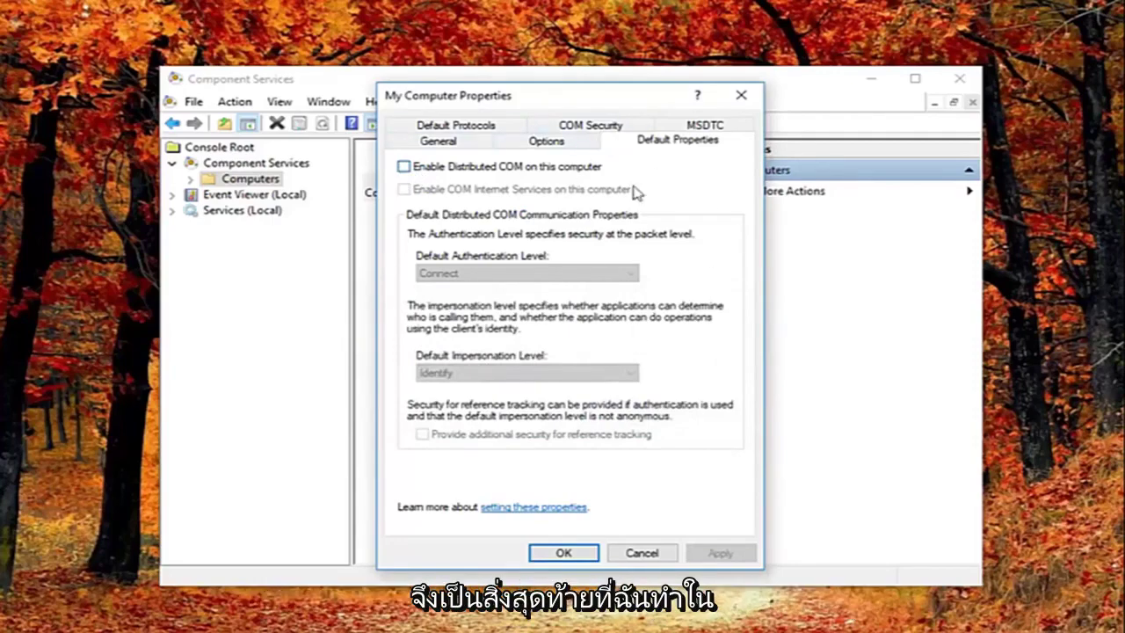
- Close My Computer's properties dialog, keeping Distributed COM disabled
left_click(739, 98)
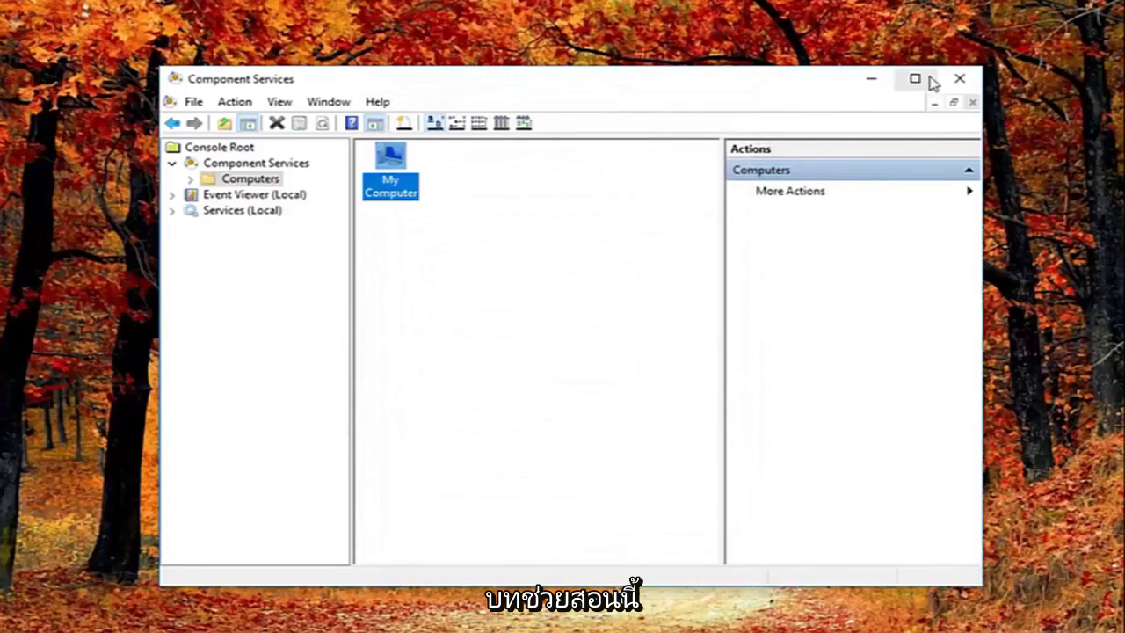